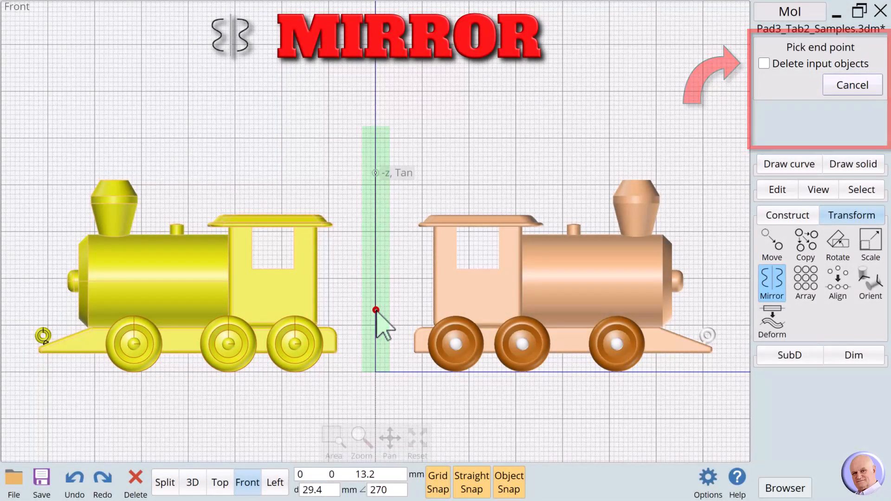
Step: Finish mirroring the locomotive across the vertical Z axis, keeping the original, and clear the selection
click(376, 311)
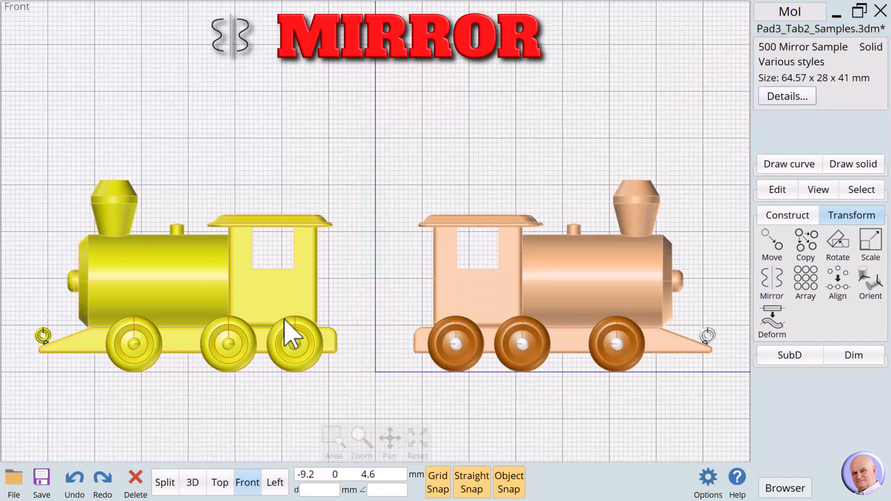
drag(251, 302, 279, 330)
click(319, 344)
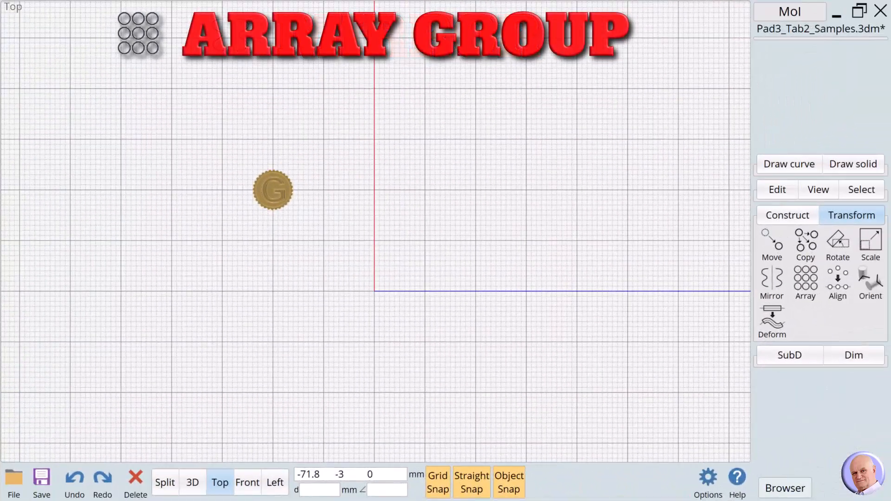
Step: Reveal the array commands without running one and inspect the G token's object properties
click(805, 280)
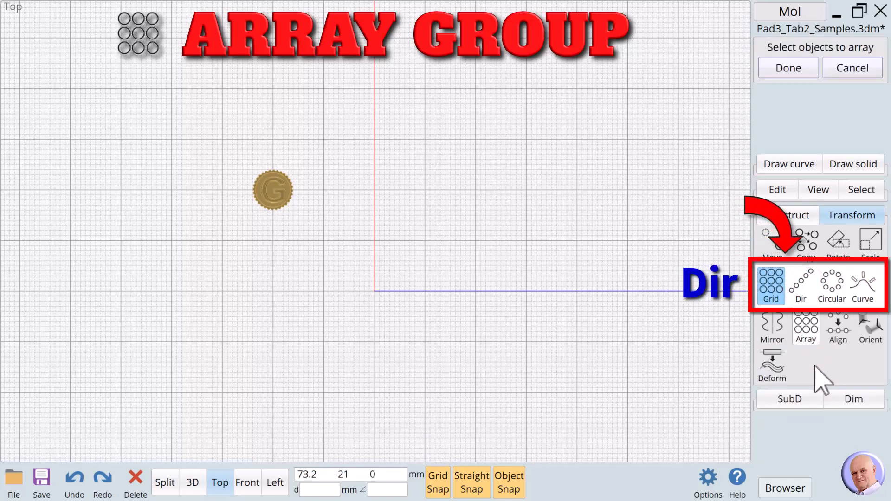
click(881, 68)
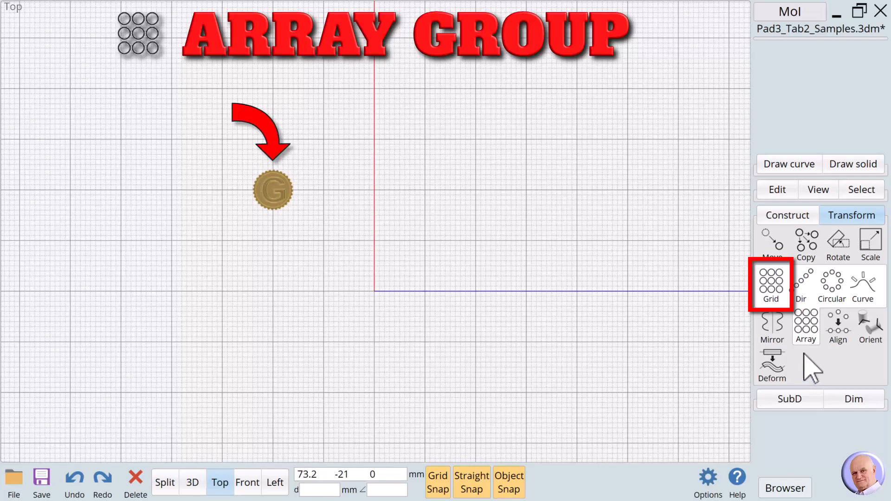
click(279, 193)
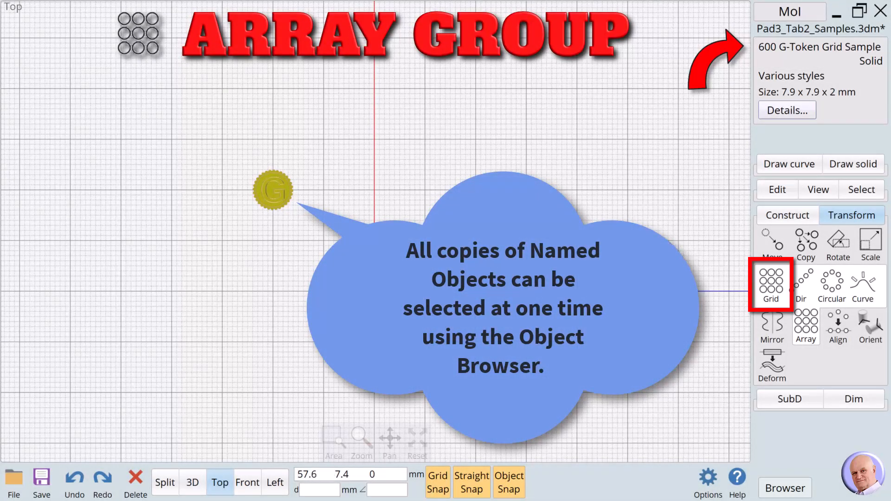
click(665, 254)
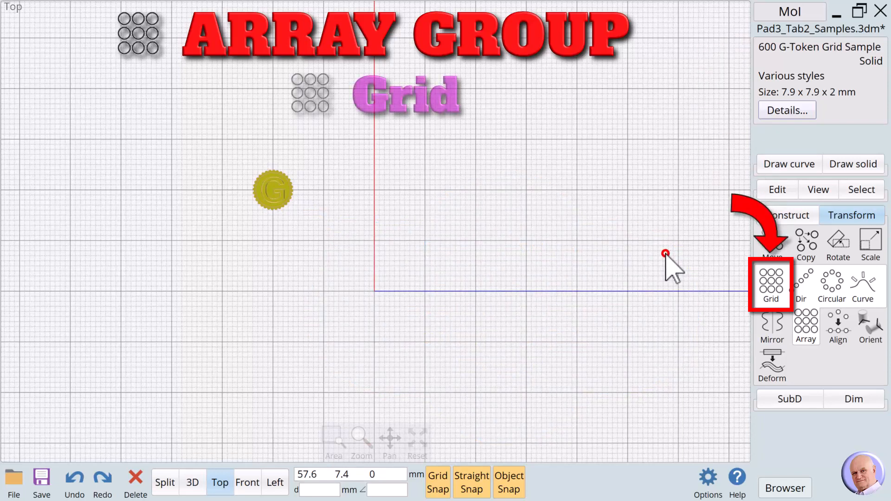
Step: Grid-array the G token with 5 copies in X and 5 in Y, spacing cells about 10 mm right and down from its center
click(770, 285)
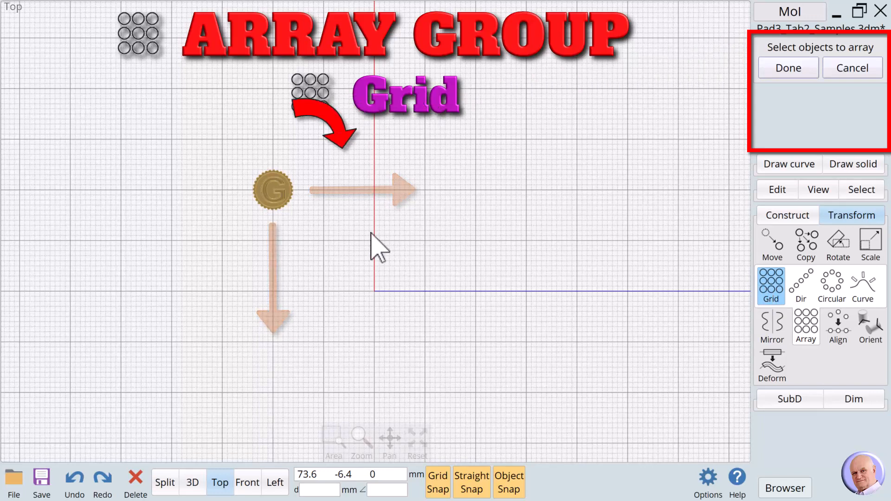
click(268, 186)
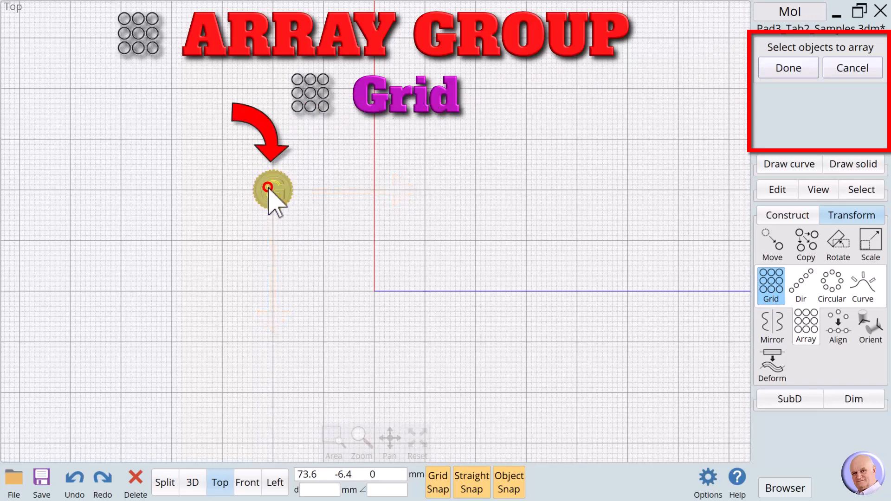
click(772, 65)
click(847, 78)
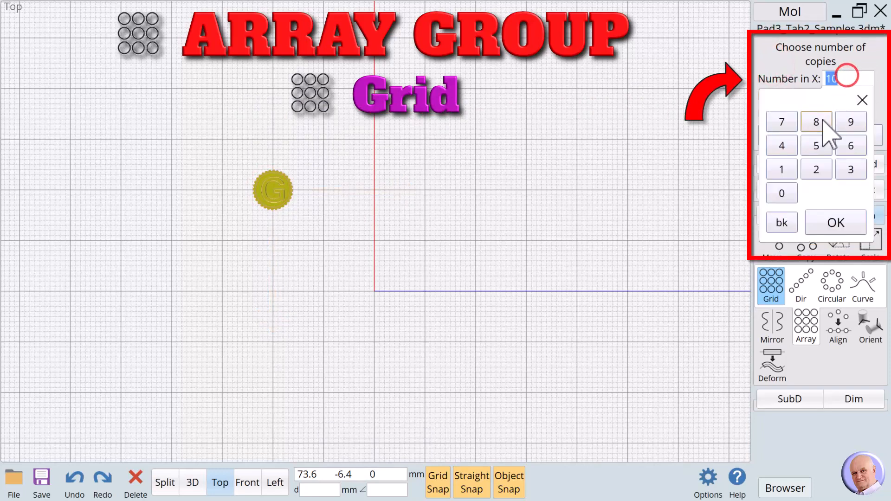
click(816, 146)
click(836, 222)
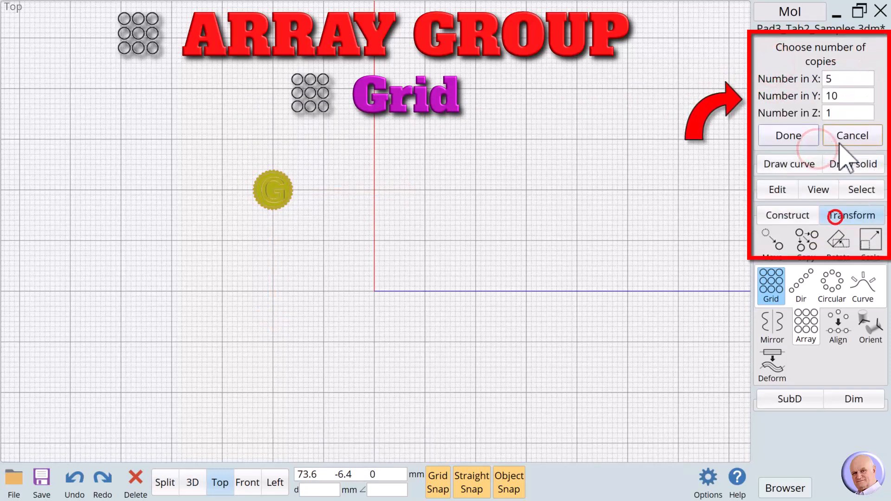
click(836, 97)
click(815, 164)
click(835, 239)
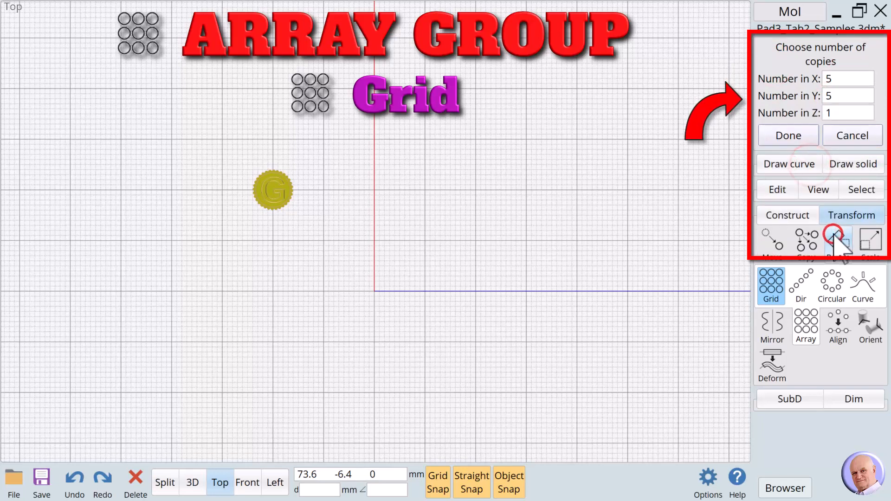
click(781, 138)
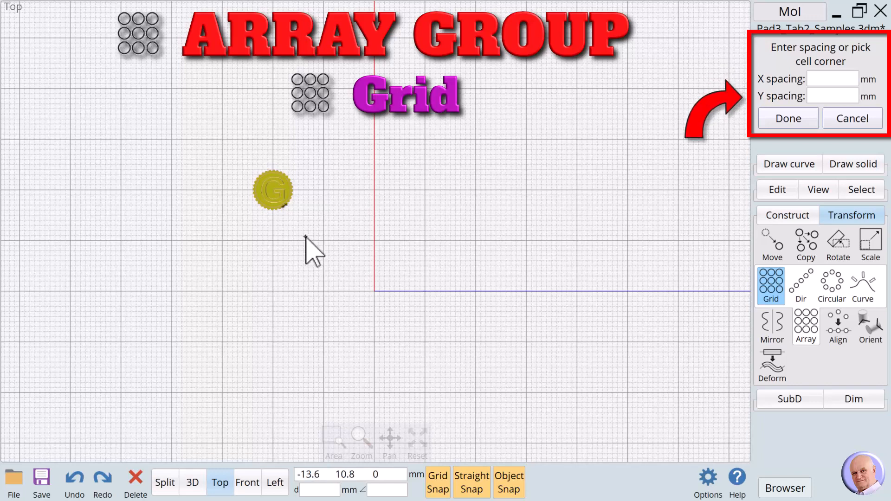
click(274, 189)
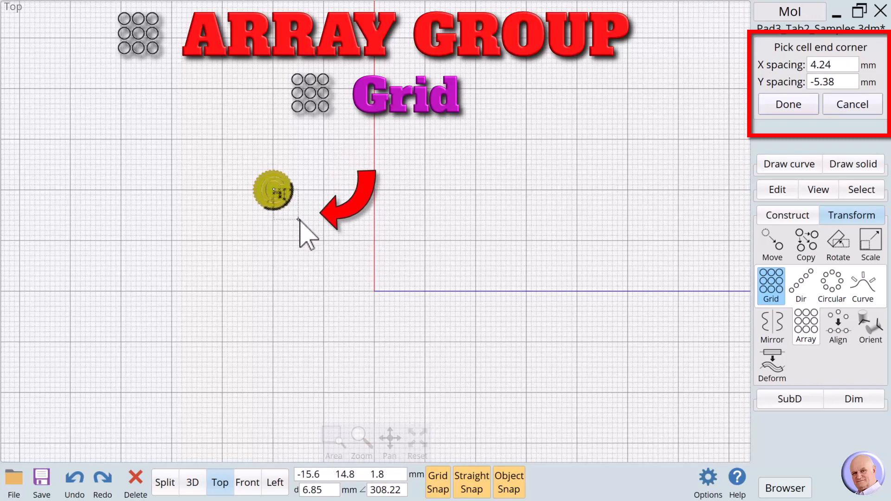
click(323, 240)
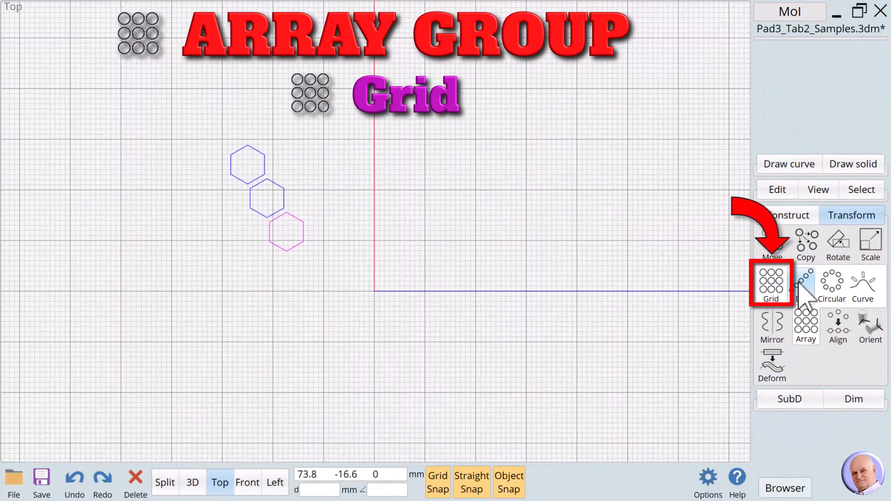
Step: Start a grid array of the two blue hexagons with 10 copies in X, 5 in Y and 1 in Z
click(770, 291)
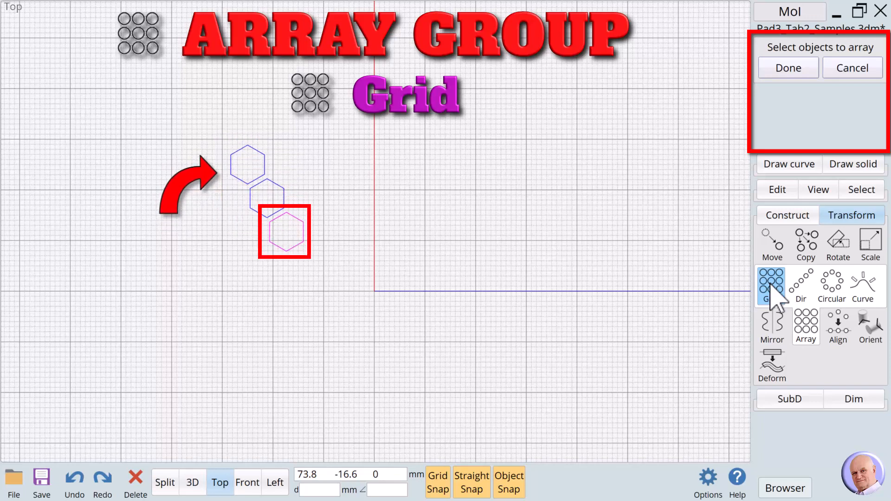
click(264, 169)
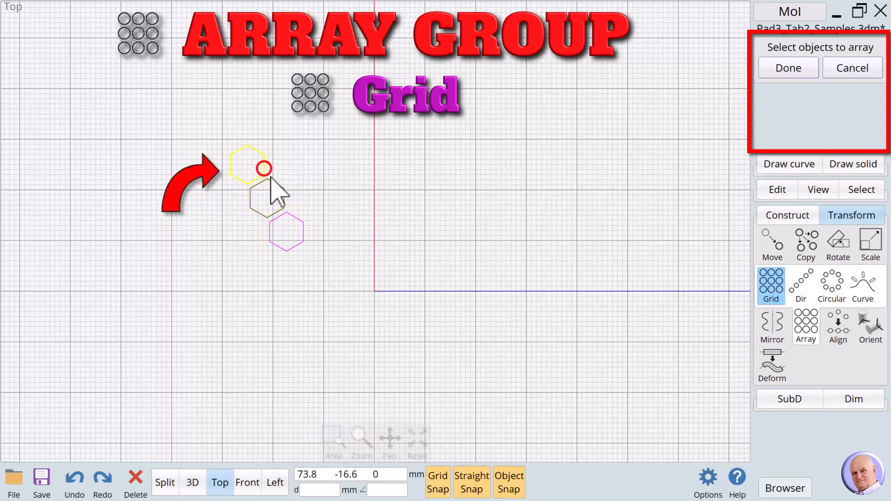
click(270, 181)
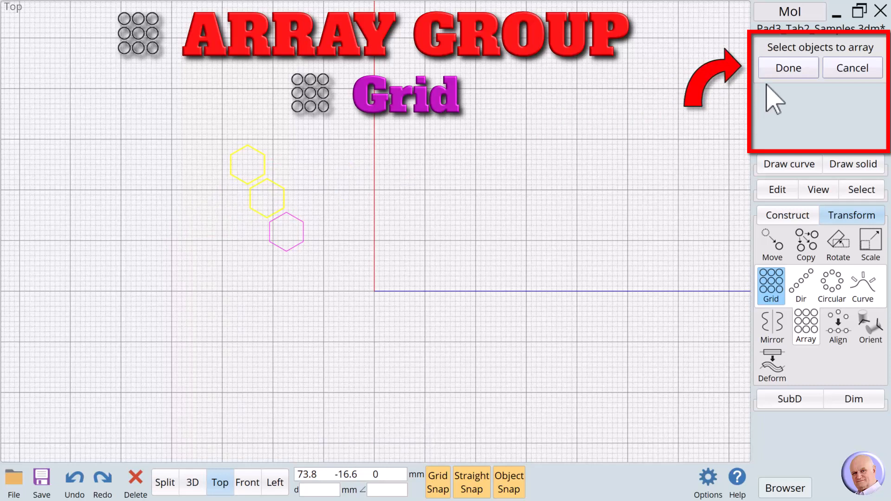
click(771, 68)
click(833, 77)
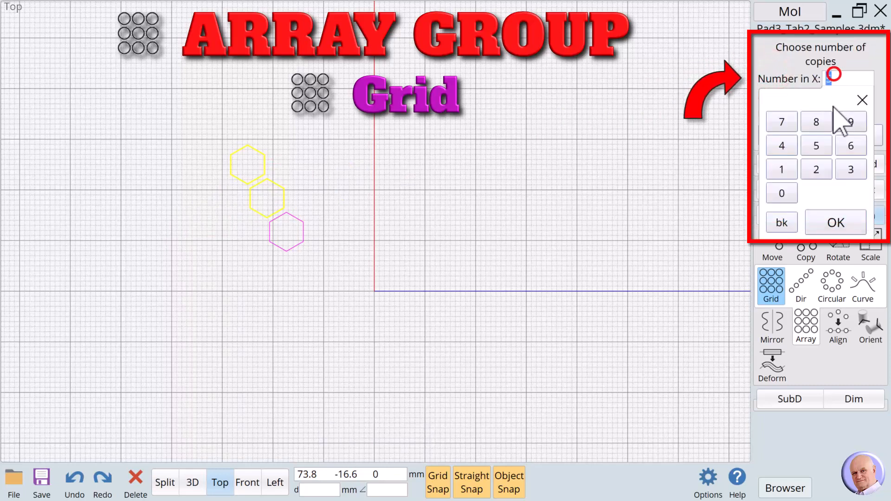
click(780, 167)
click(782, 193)
click(835, 223)
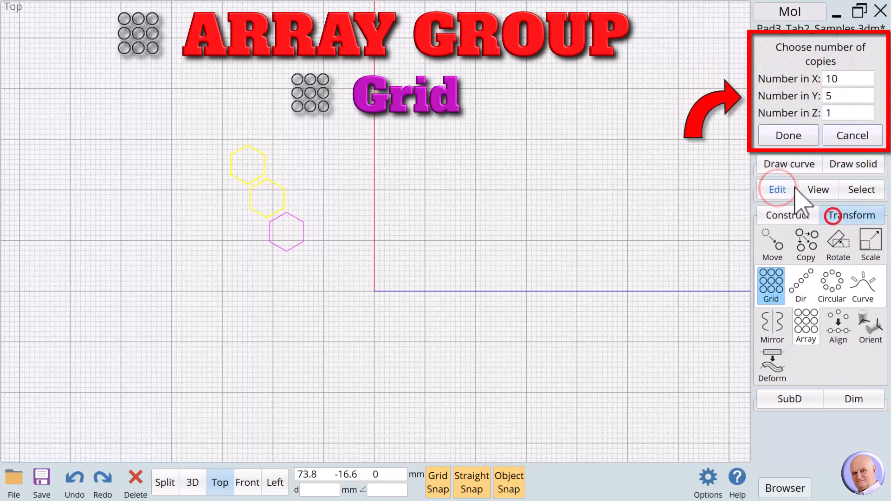
click(841, 95)
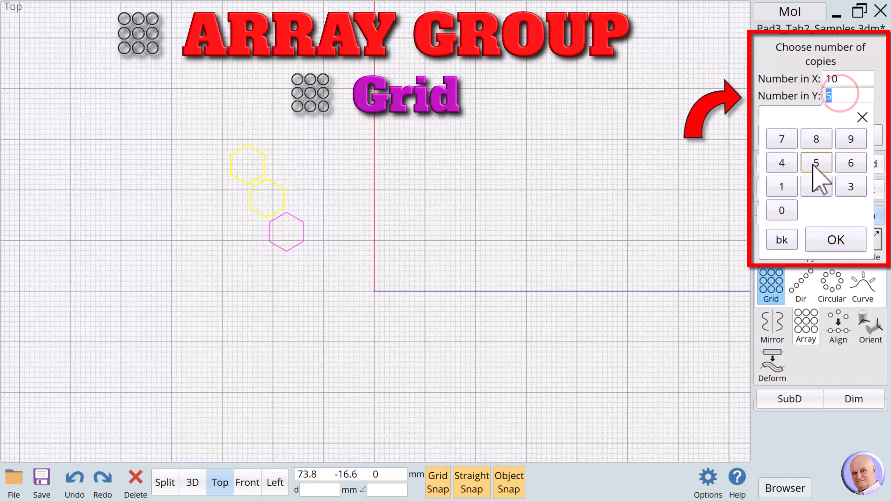
click(833, 239)
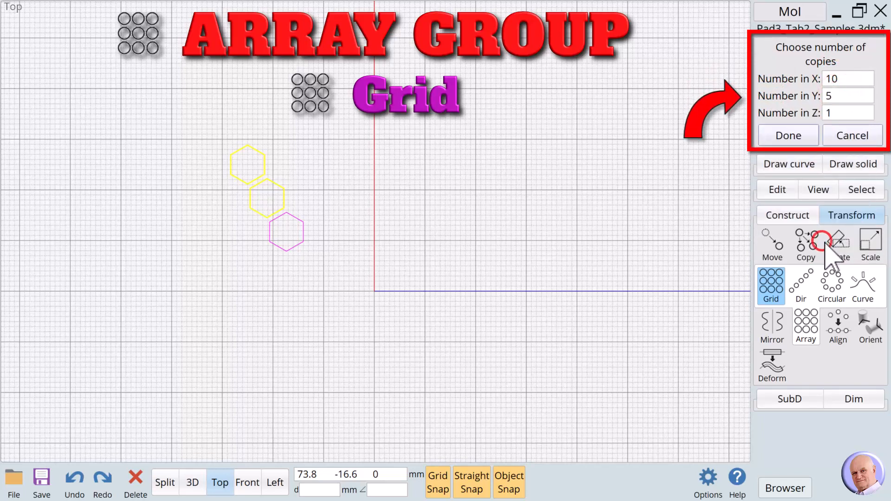
click(787, 141)
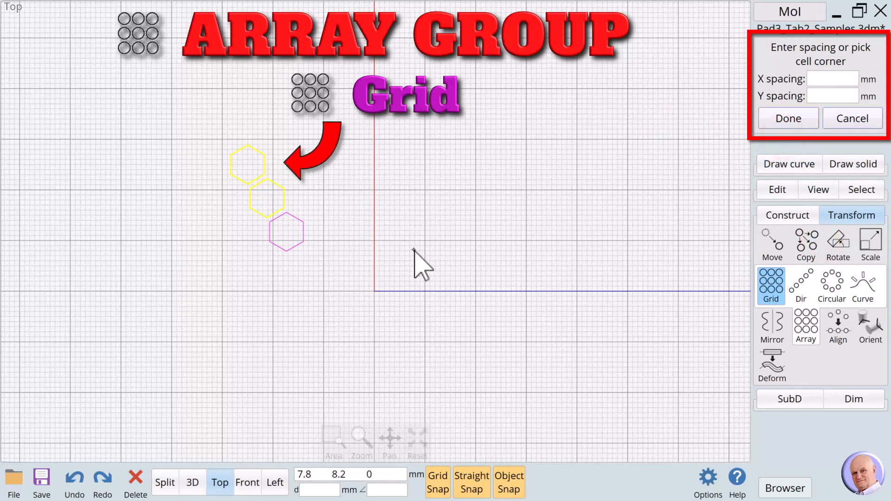
Step: Define the grid cell from the upper blue hexagon's center to the magenta hexagon's center and clear the selection
click(247, 165)
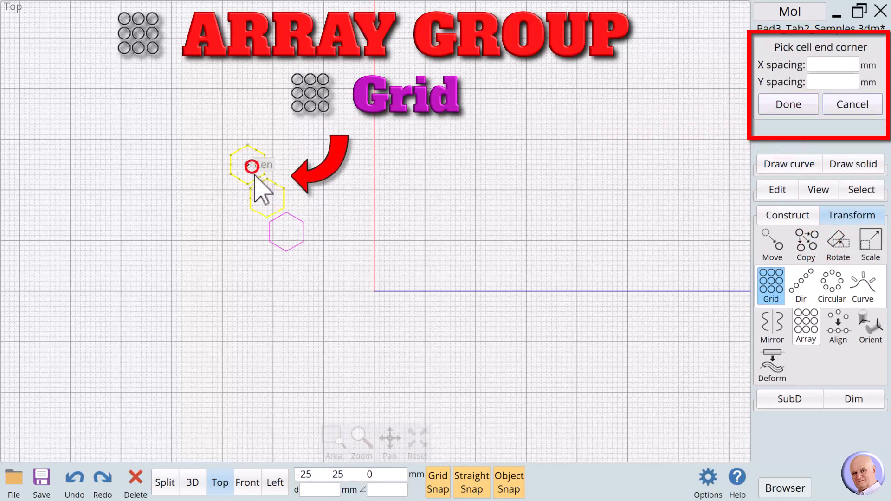
click(285, 232)
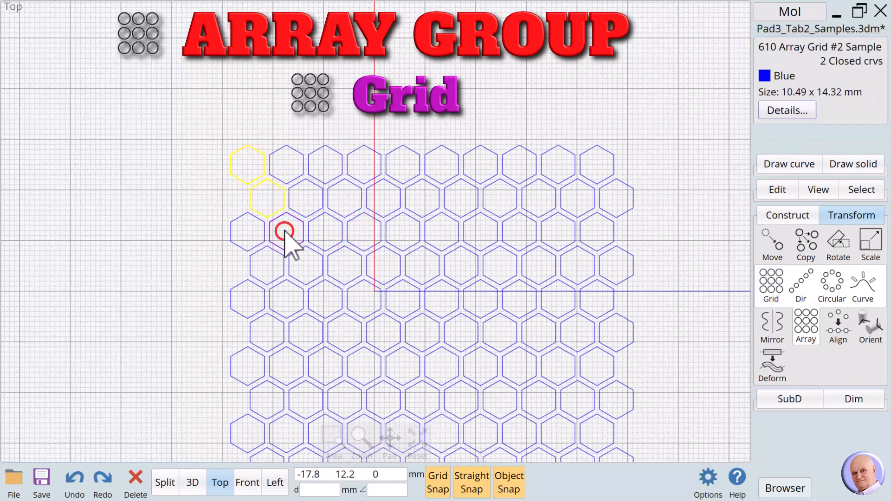
click(165, 228)
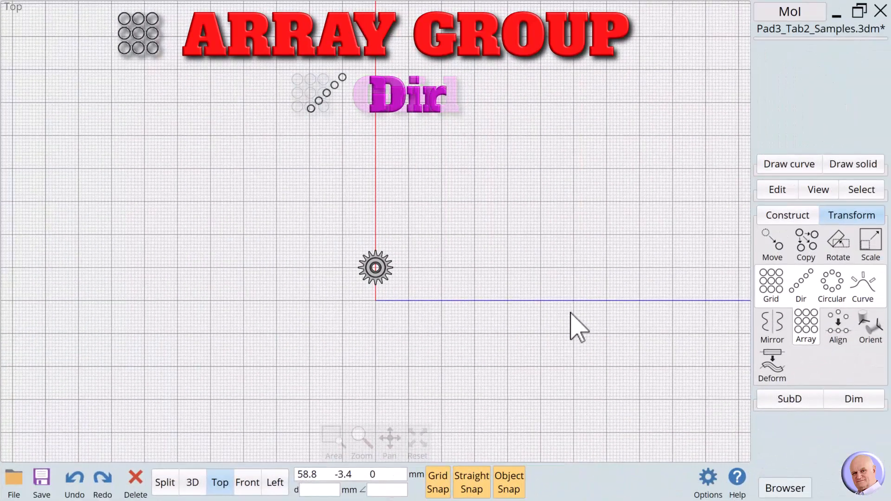
Step: Array the gear in a line of 5 items in Offset, Count mode, offset about 10 mm along positive Y from its center
click(800, 297)
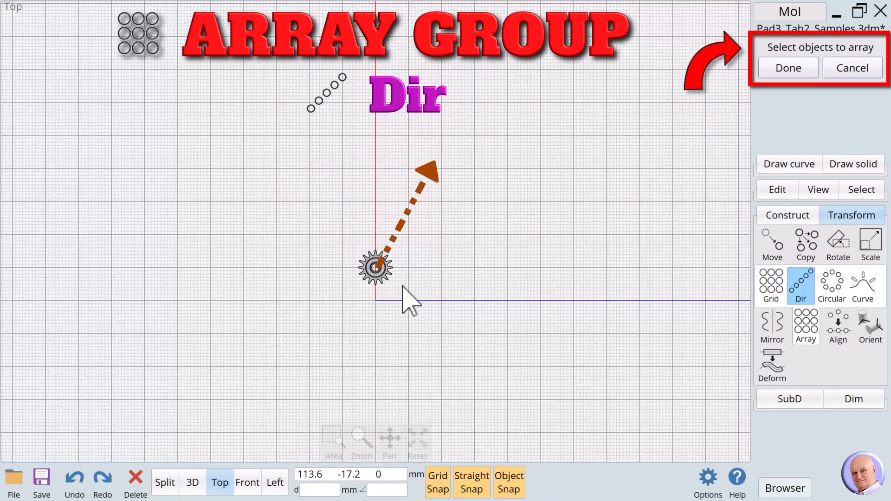
click(385, 274)
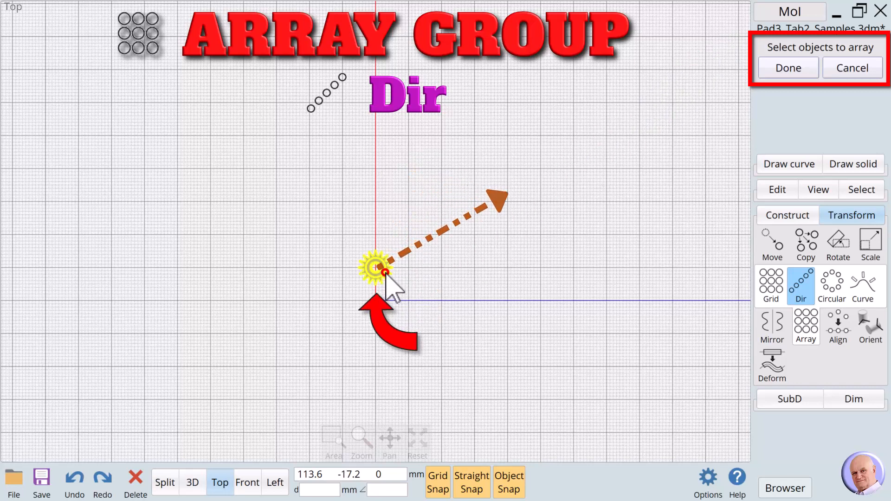
click(790, 69)
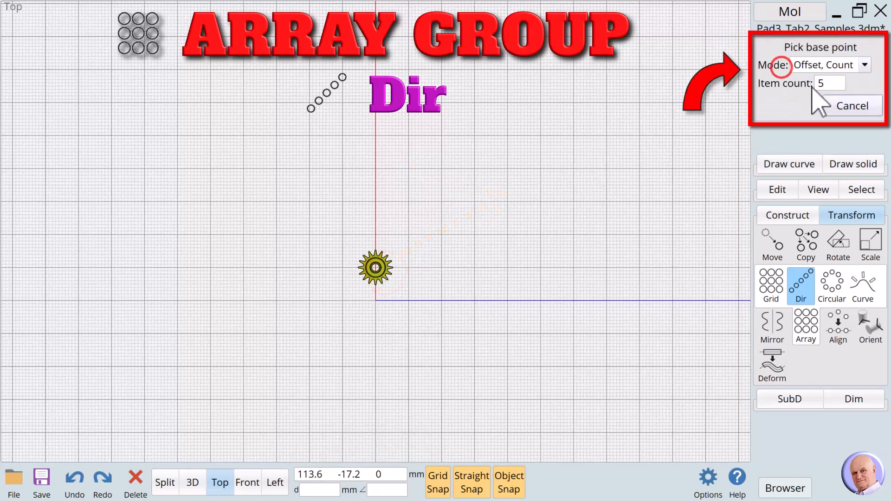
click(375, 268)
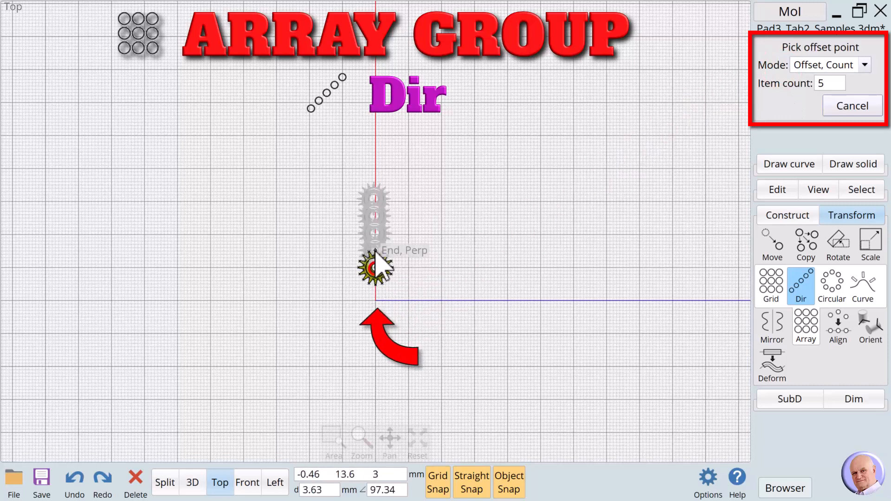
click(375, 235)
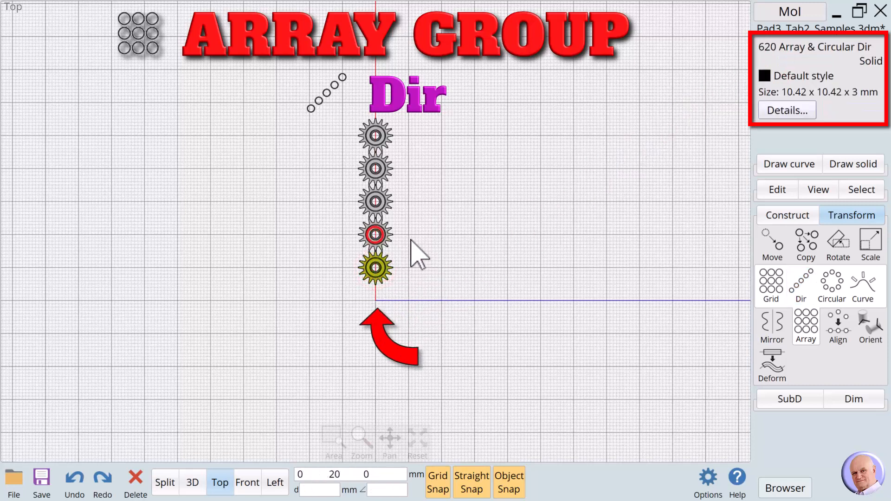
click(480, 249)
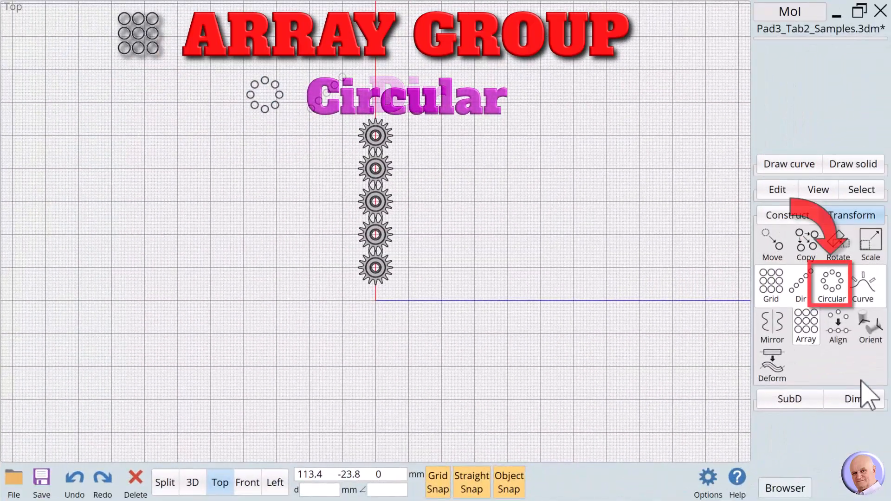
Step: Circular-array the column of five gears around the origin with an item count of 5, and clear the selection
click(832, 283)
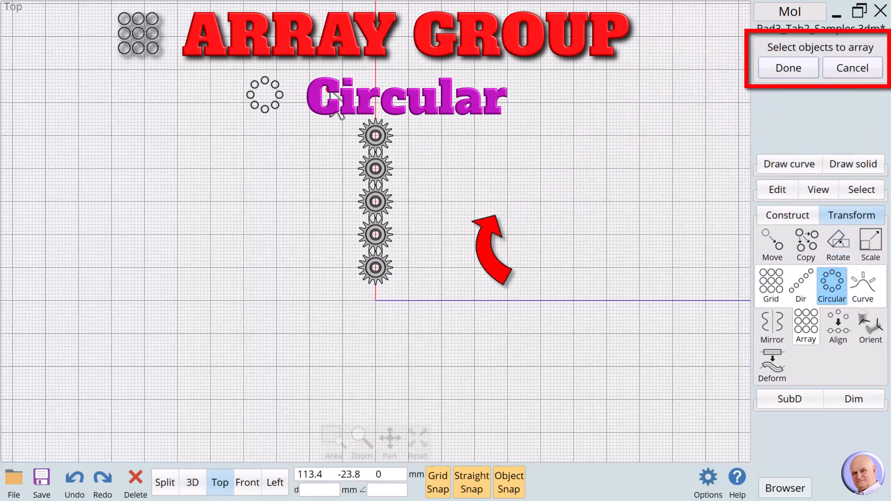
drag(329, 88, 424, 318)
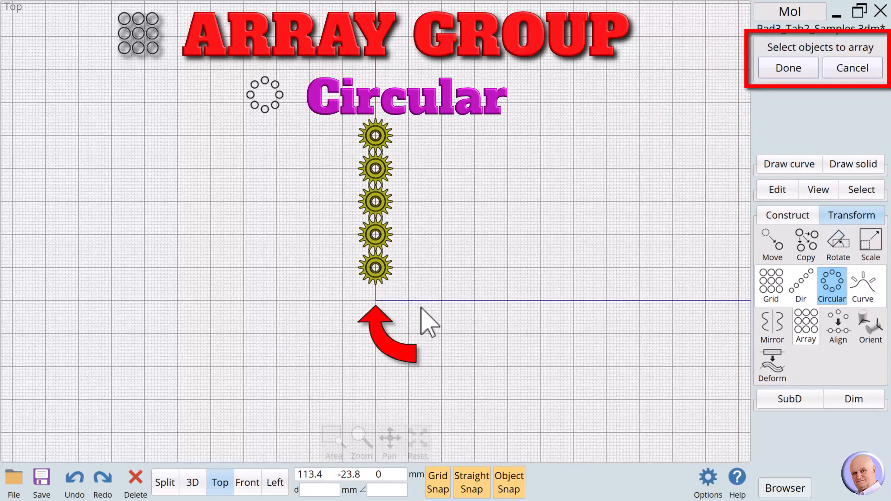
click(776, 69)
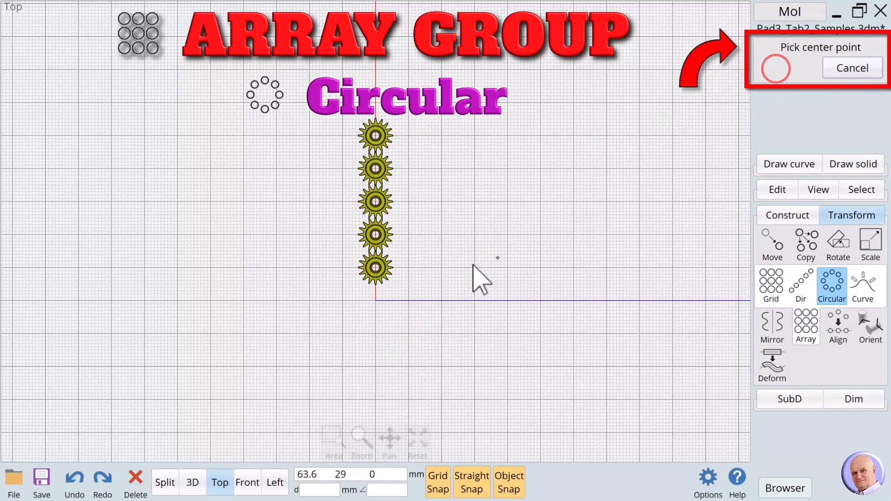
click(376, 300)
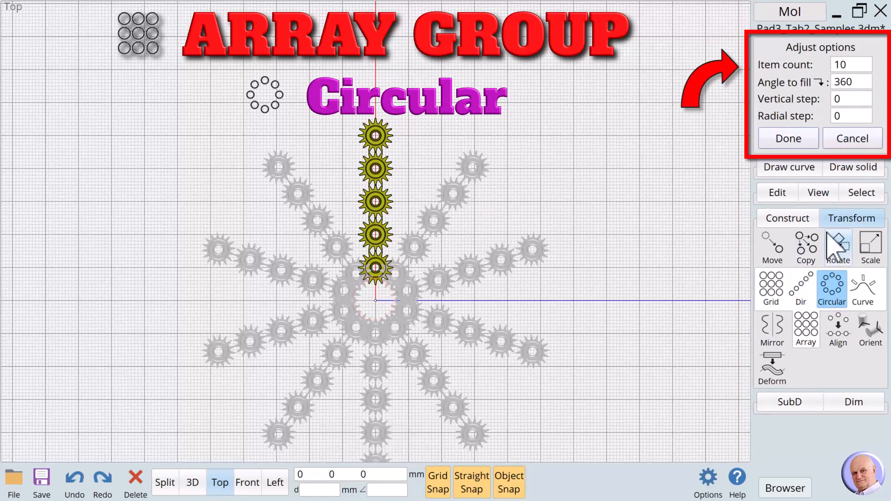
click(851, 65)
click(813, 134)
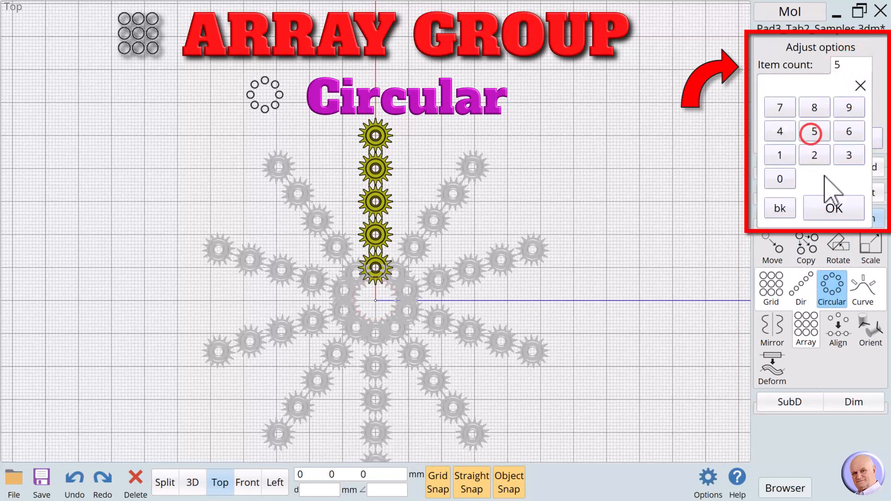
click(832, 207)
click(789, 139)
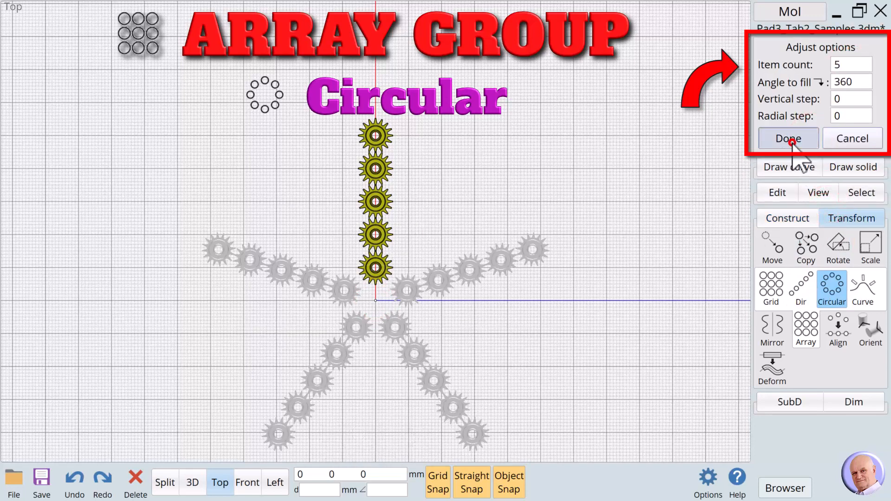
click(664, 156)
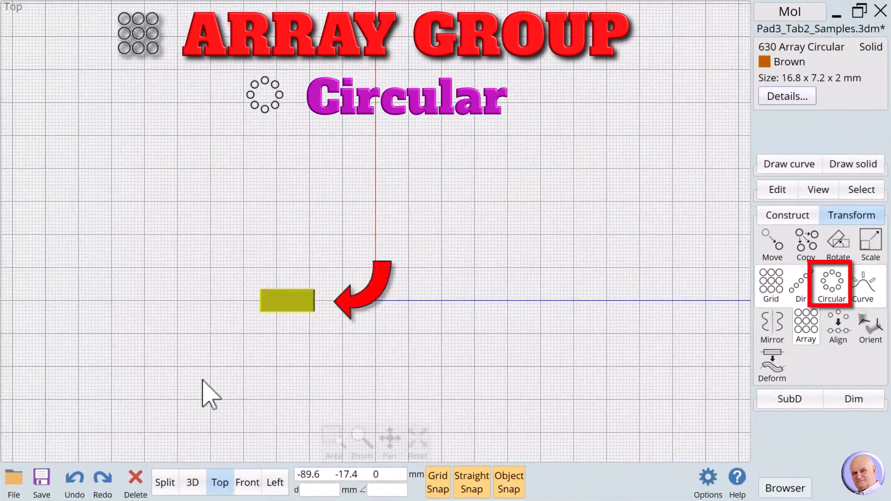
Step: Start a circular array of the brown block around the origin with an item count of 16
click(404, 399)
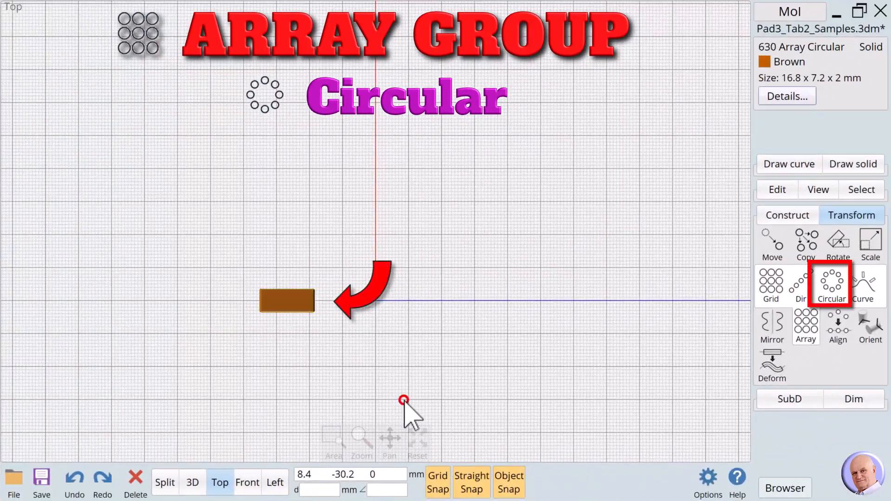
click(288, 297)
click(832, 284)
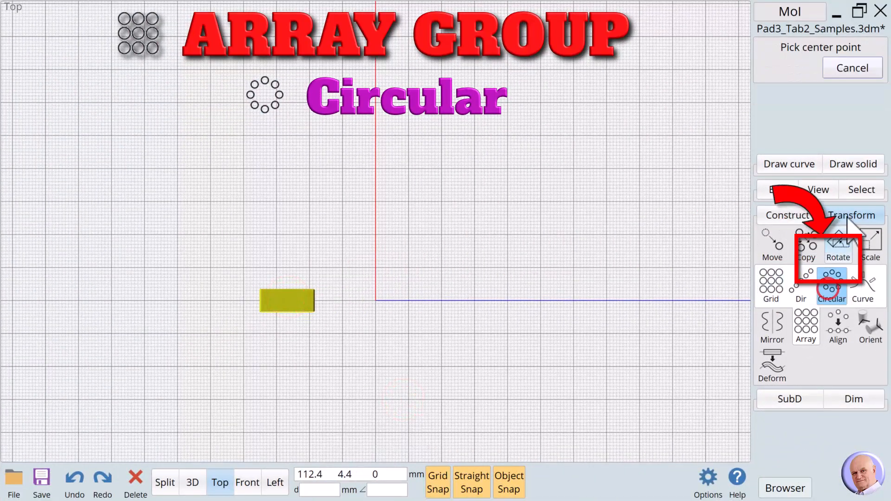
click(376, 301)
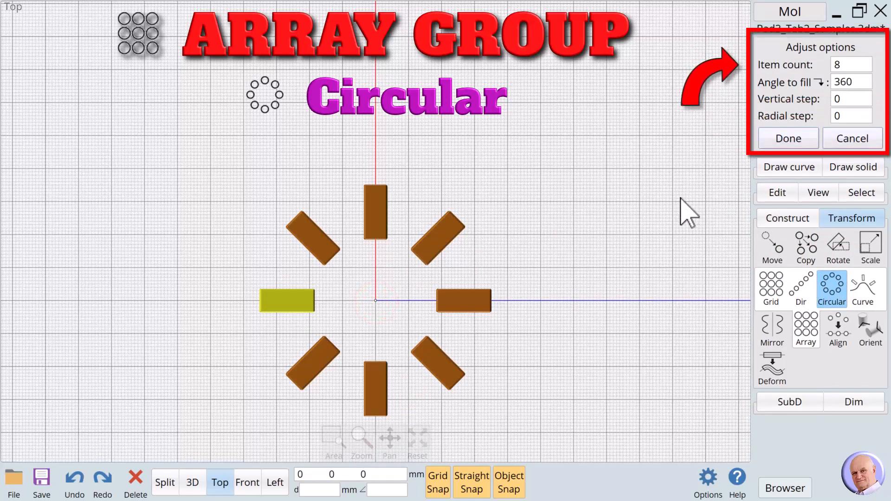
click(846, 65)
click(784, 153)
click(851, 133)
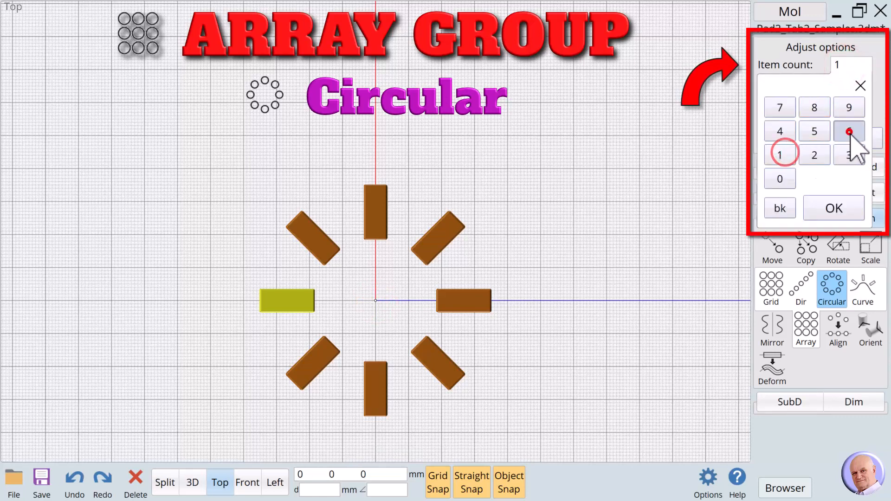
click(826, 201)
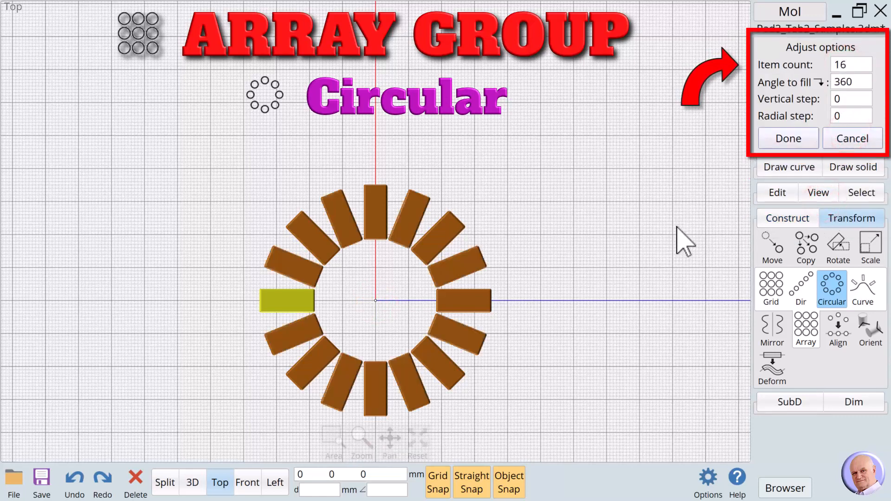
Step: Set the circular array's angle to fill to 180 degrees
click(863, 80)
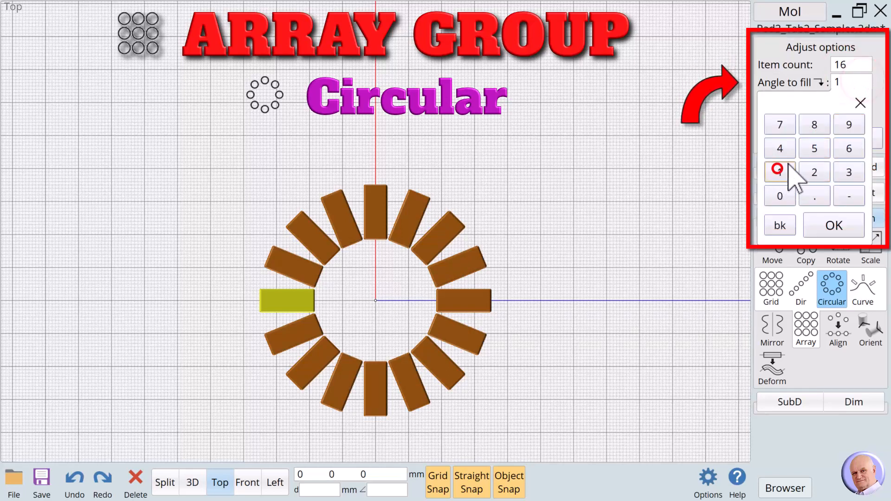
click(814, 124)
click(781, 194)
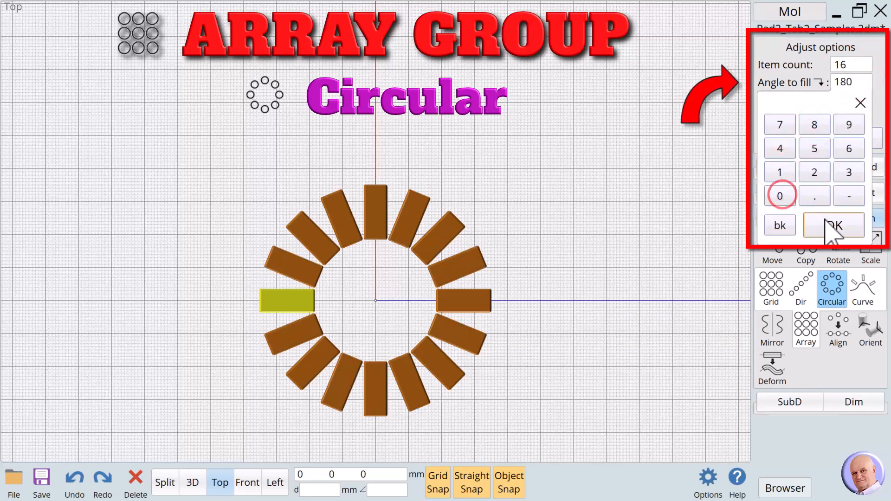
click(831, 227)
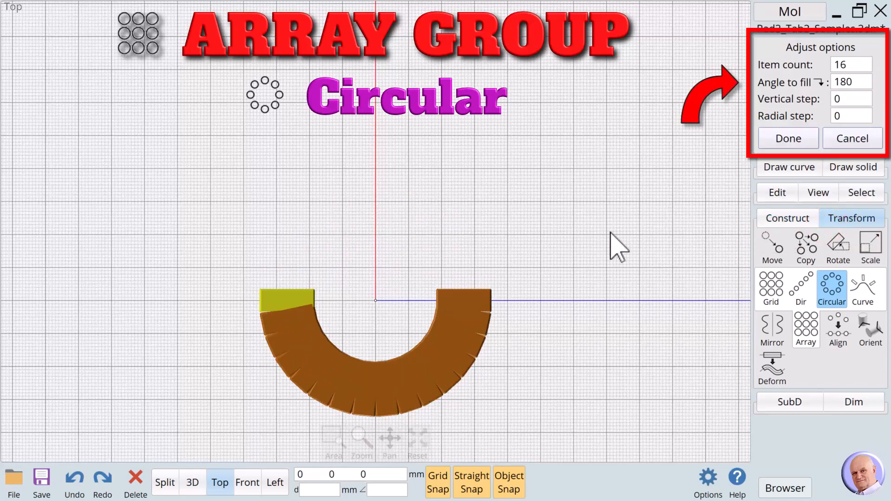
Step: Switch to the 3D view and set the circular array's vertical step to 2
click(192, 482)
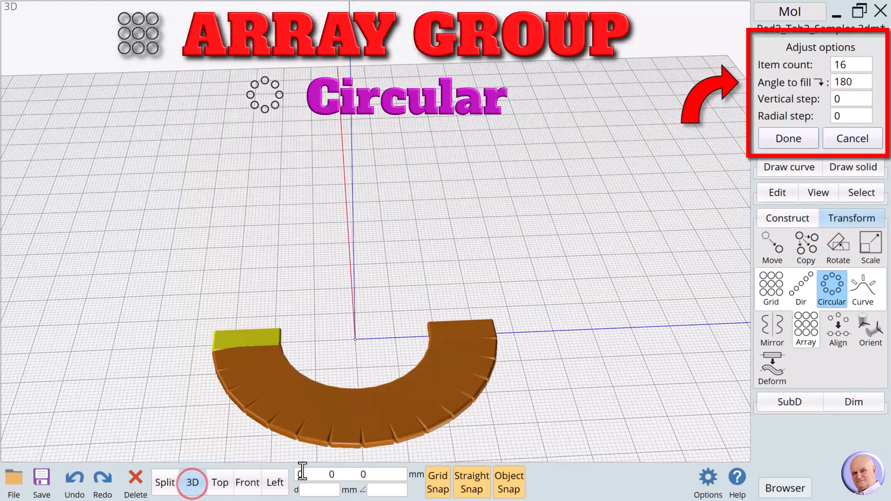
mouse_move(320, 464)
mouse_move(405, 436)
mouse_down()
mouse_move(404, 457)
mouse_move(380, 436)
mouse_move(402, 452)
mouse_move(377, 448)
mouse_move(399, 445)
mouse_up()
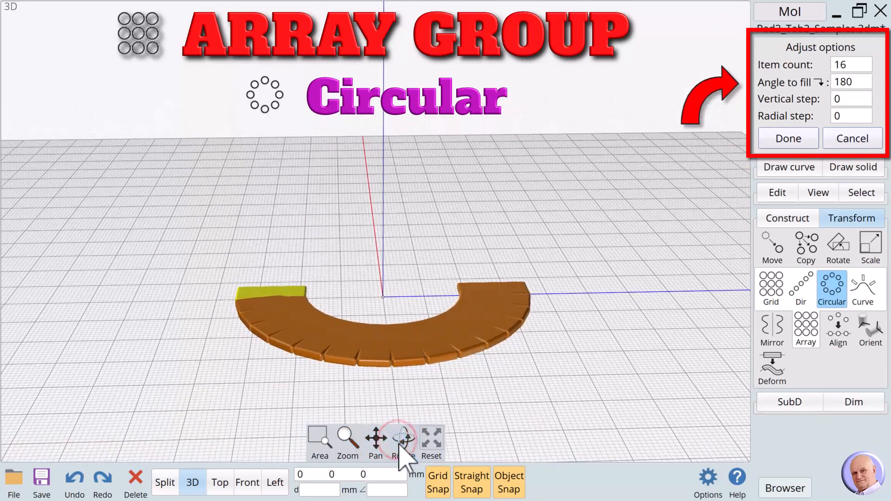
click(852, 99)
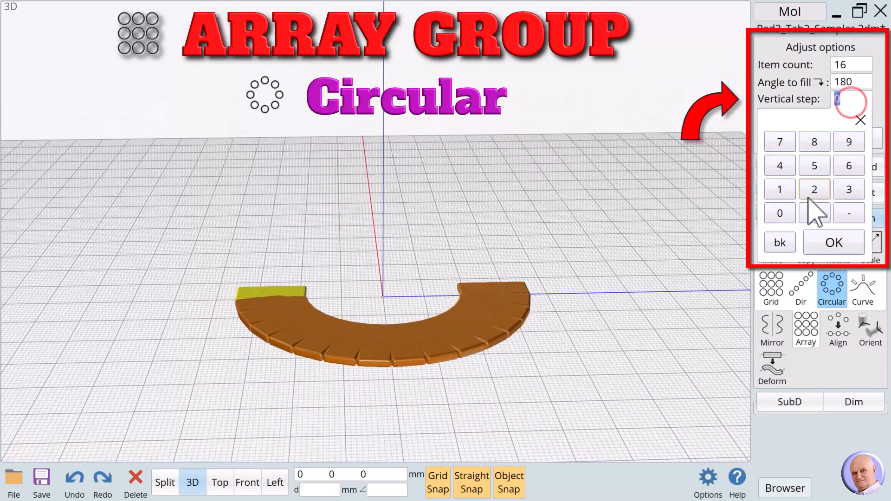
click(831, 242)
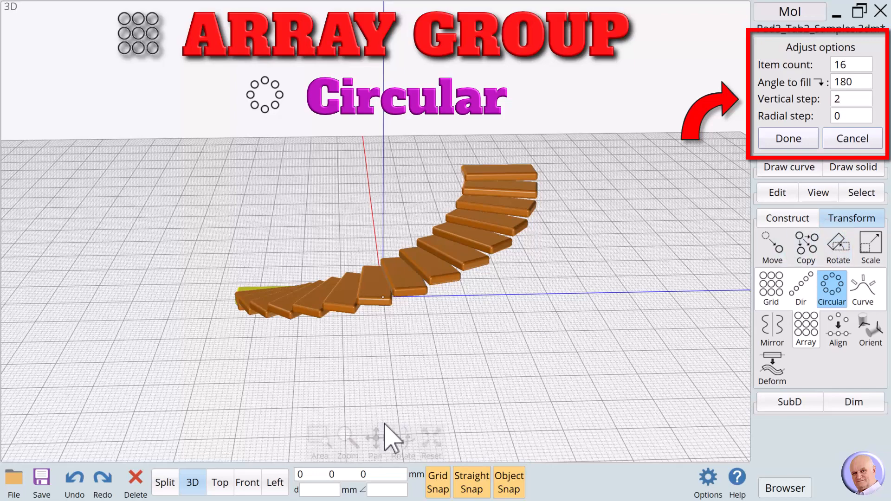
Step: Set the item count of the brown stair array to 32
drag(380, 441, 405, 437)
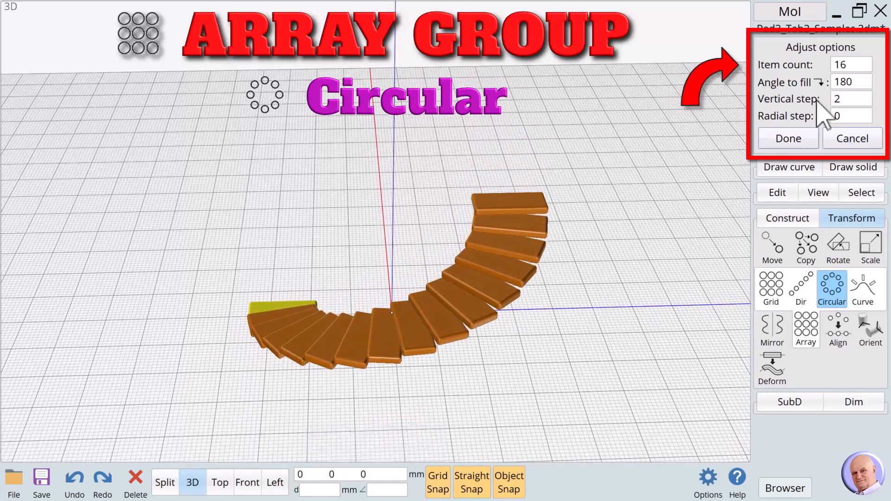
click(850, 65)
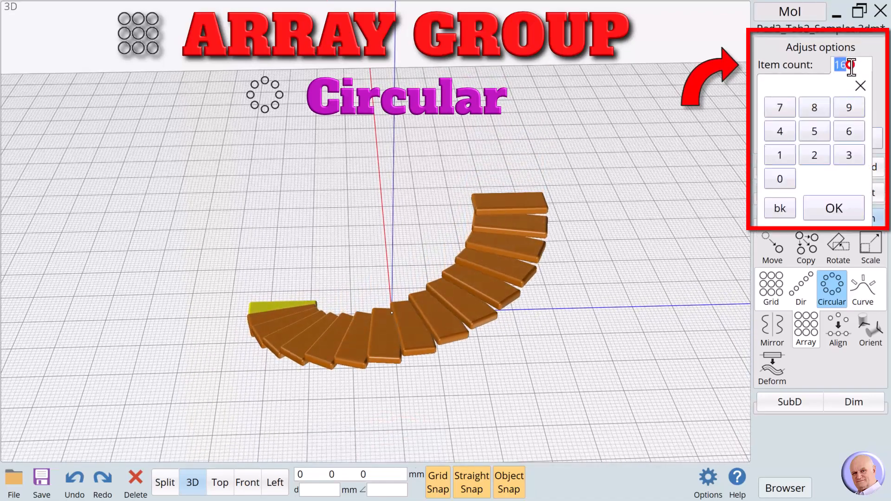
click(821, 156)
click(829, 204)
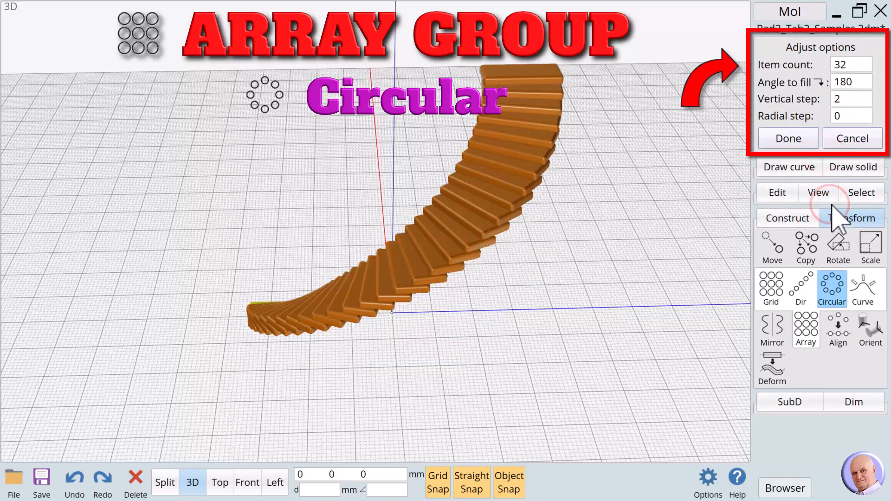
Step: Set the stair array's radial step to -1 and finish the circular array
click(847, 116)
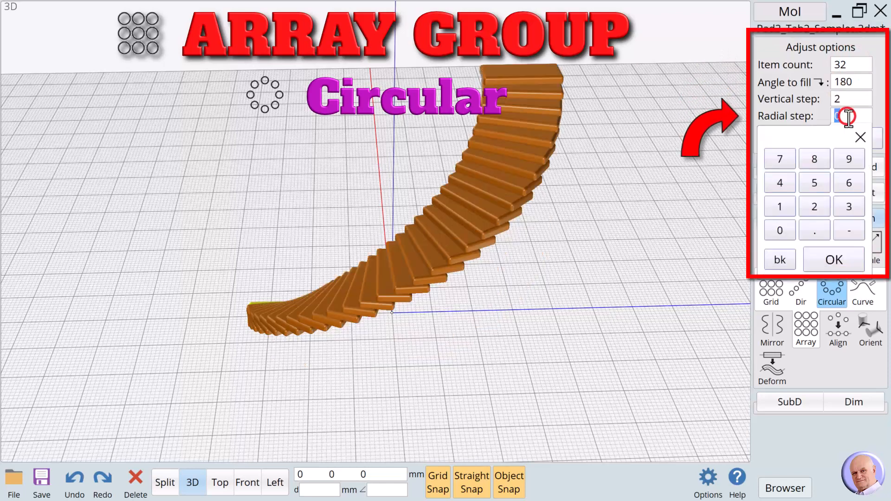
click(787, 210)
click(831, 260)
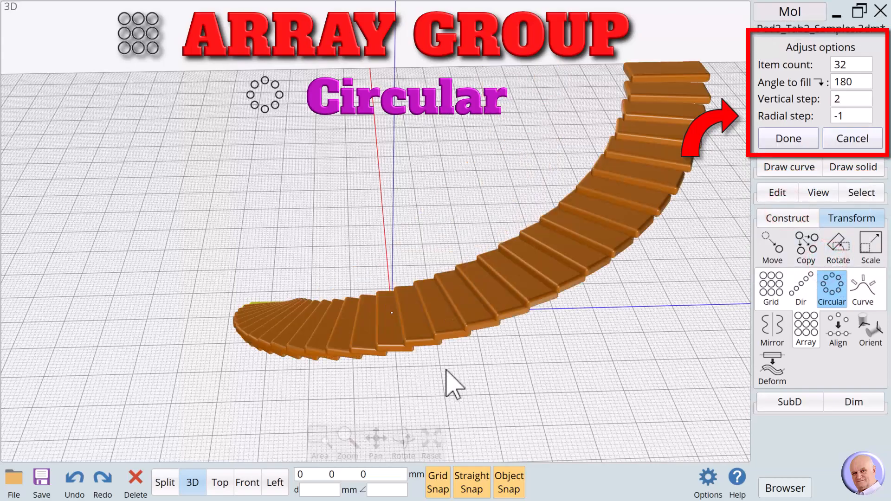
mouse_move(398, 459)
drag(403, 440, 400, 464)
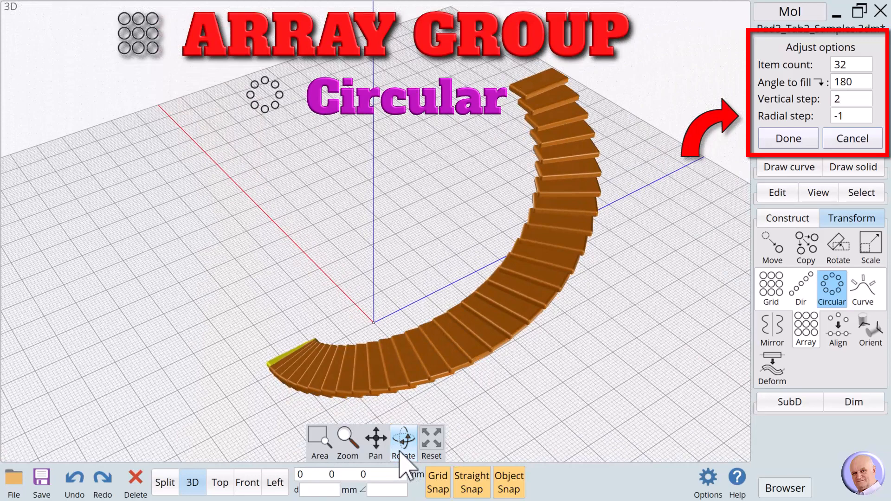
click(783, 140)
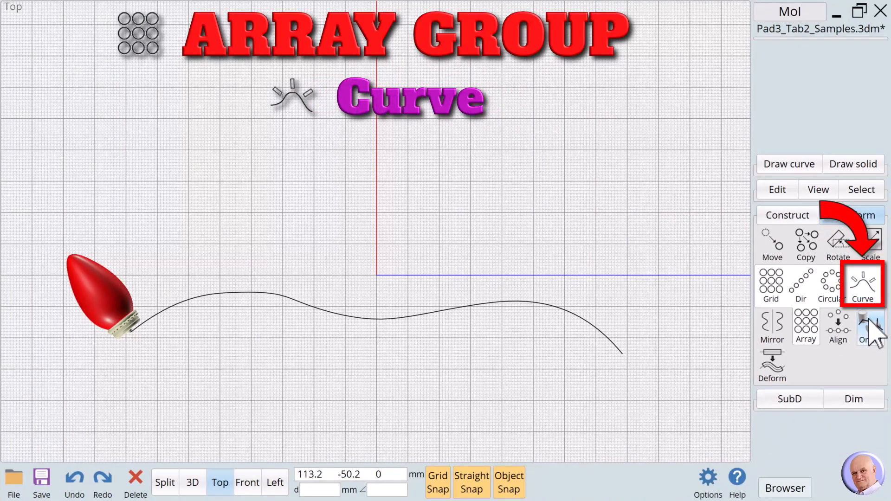
Step: Start a Curve array of the red light bulb, using the wavy line as the path curve
click(866, 291)
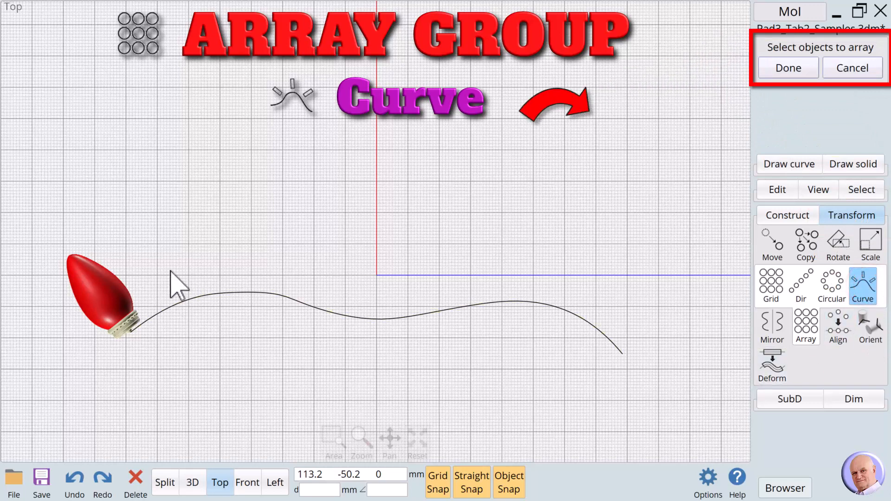
click(108, 295)
click(106, 293)
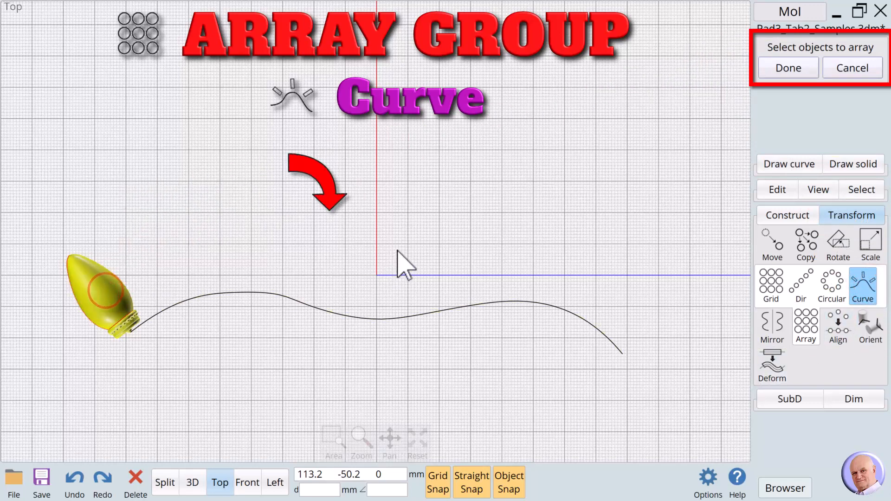
click(782, 74)
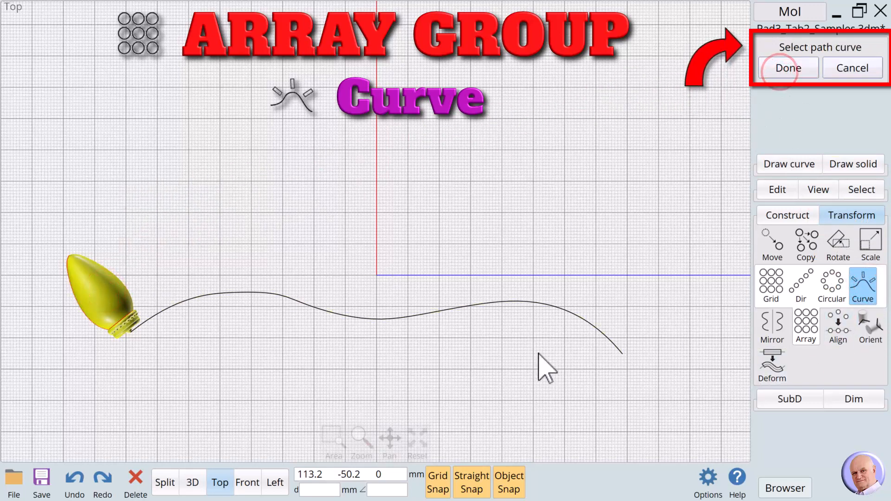
click(404, 317)
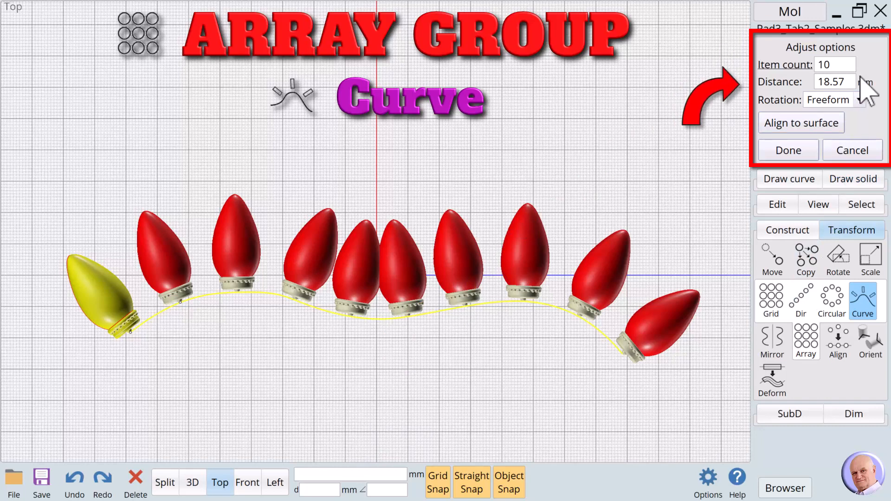
Step: Set the distance between bulbs to 20 mm, finish the curve array and clear the selection
click(845, 81)
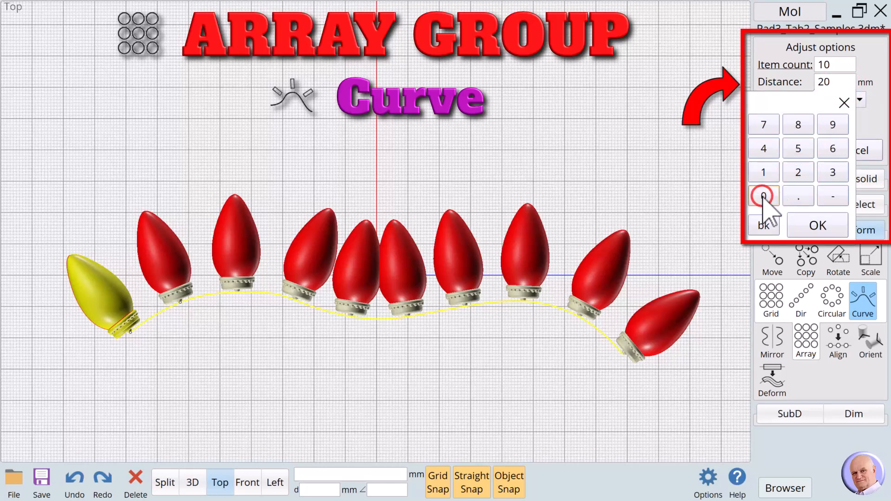
click(818, 224)
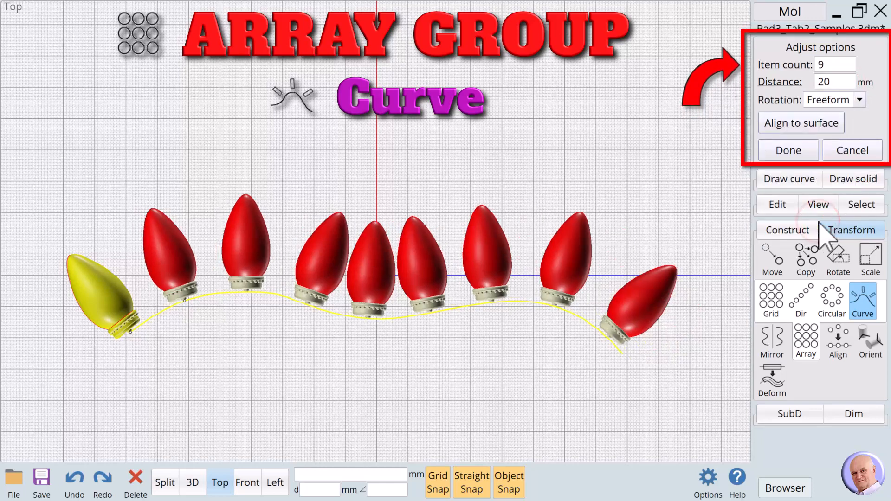
right_click(689, 394)
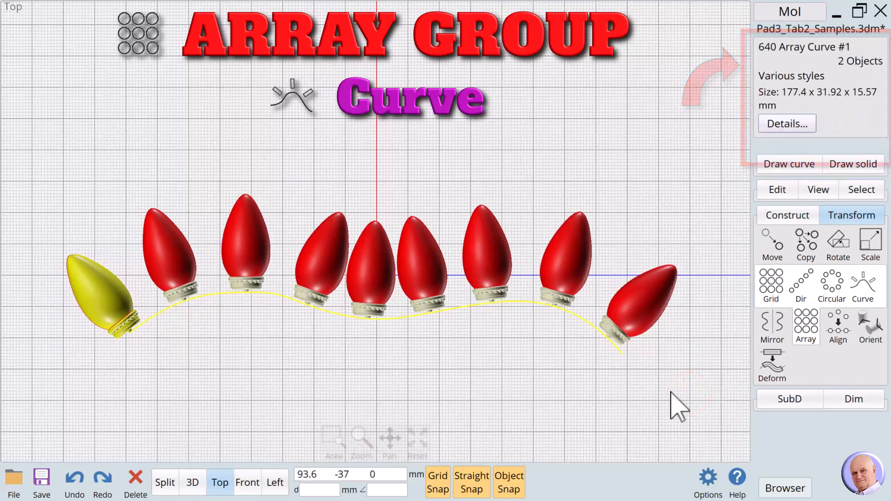
key(Escape)
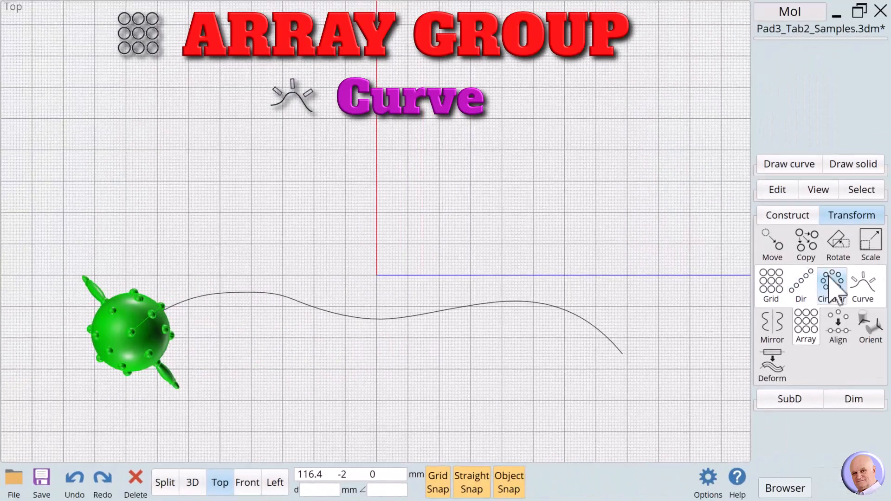
Step: Start a Curve array of the green caterpillar segment, using the wavy line as the path curve
click(864, 285)
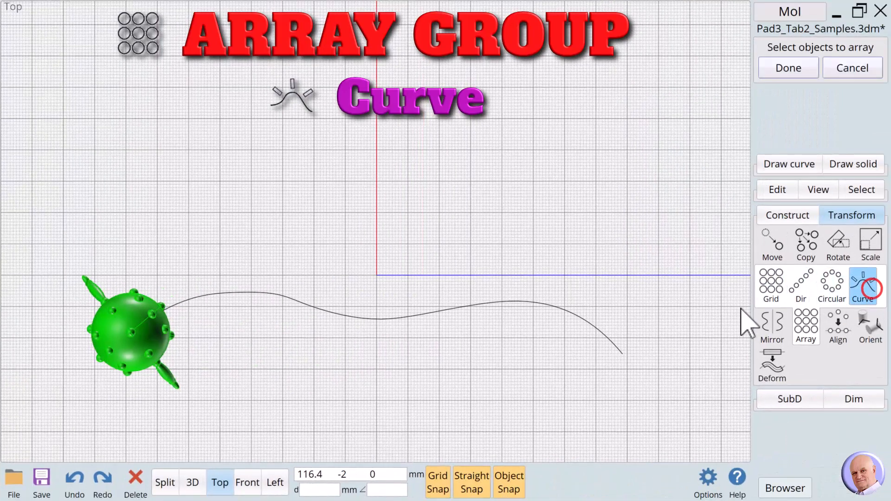
click(128, 318)
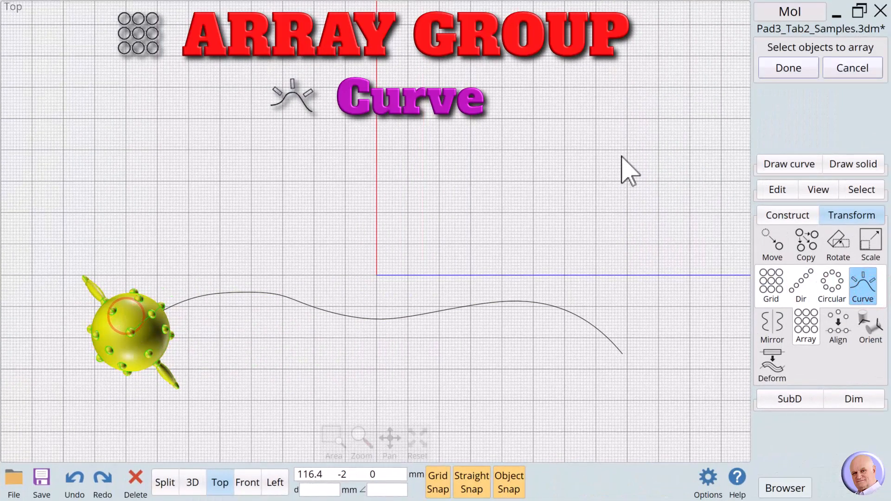
click(793, 68)
click(358, 319)
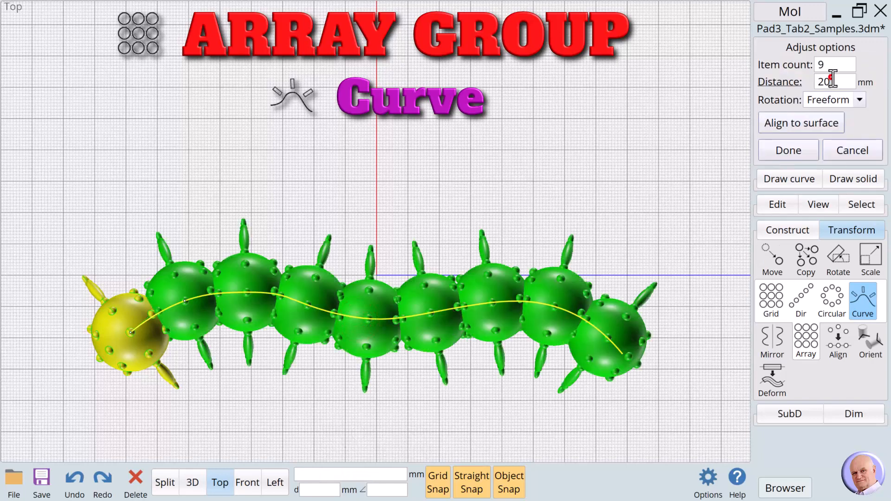
Step: Set the item count of the caterpillar segments to 12, finish the curve array and clear the selection
click(832, 79)
click(831, 65)
click(828, 65)
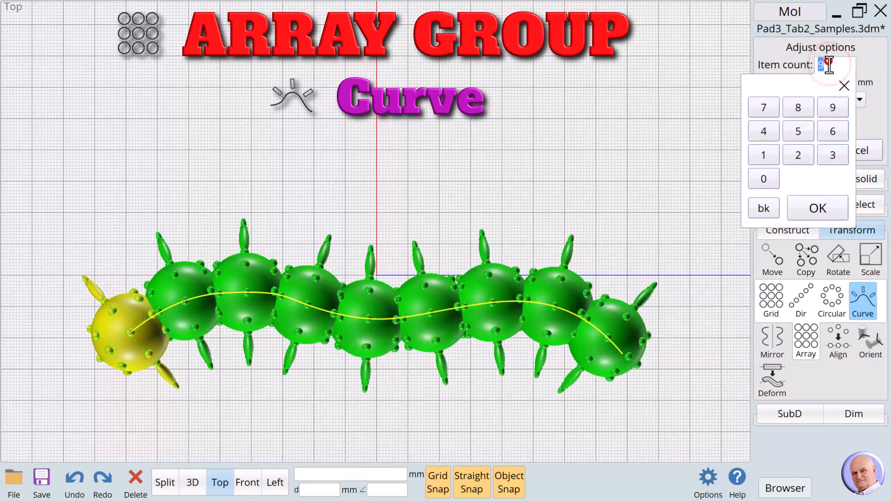
click(764, 155)
click(798, 155)
click(799, 206)
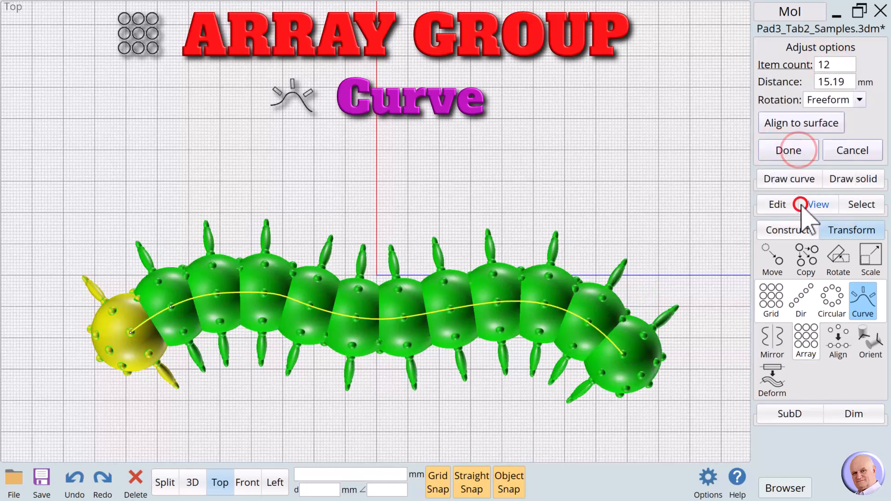
click(766, 149)
click(633, 167)
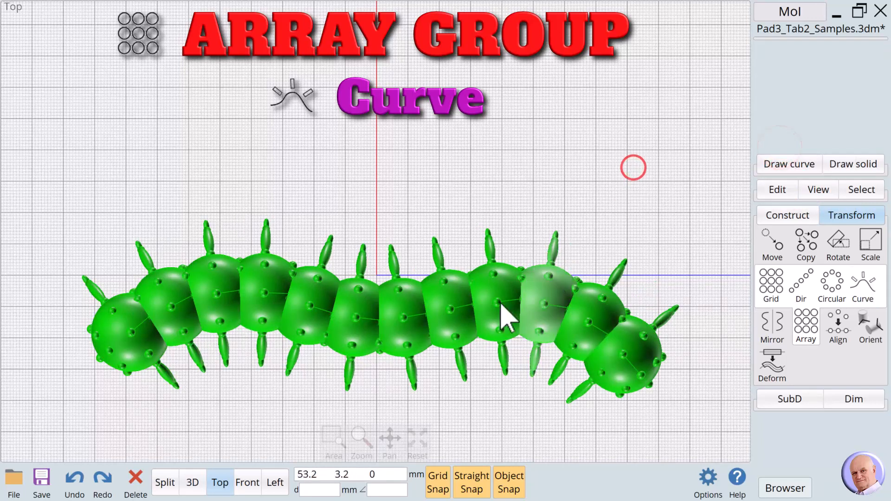
Step: Inspect the caterpillar array from different angles in the 3D view
click(193, 482)
drag(396, 445, 397, 452)
mouse_move(373, 446)
mouse_down()
mouse_move(409, 451)
mouse_move(377, 450)
mouse_up()
click(404, 446)
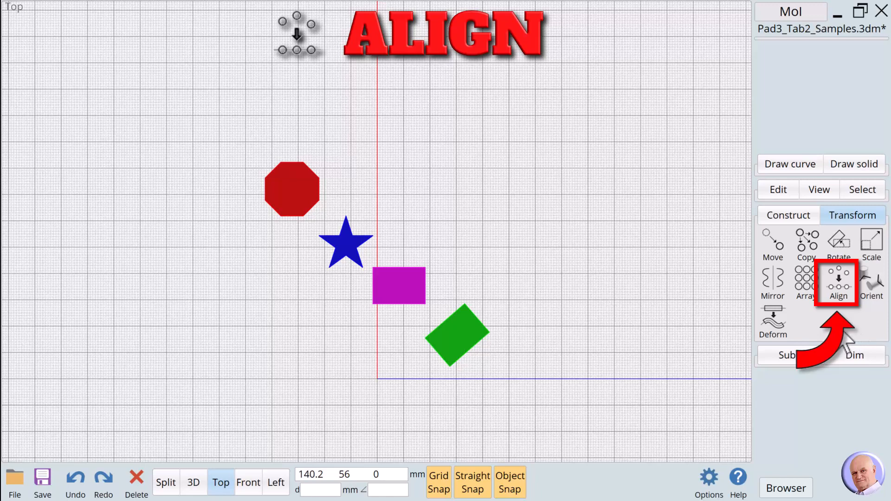
Step: Start Align on the red octagon, blue star, magenta rectangle and green rotated rectangle
click(841, 290)
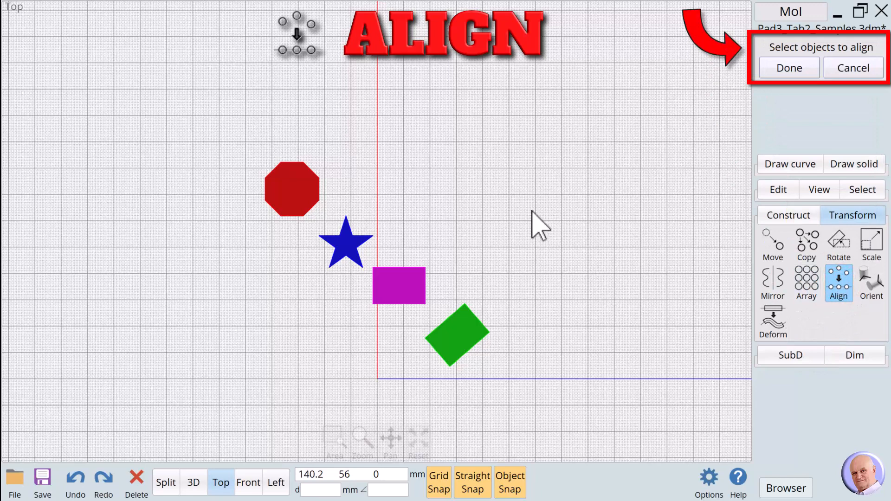
drag(200, 118, 552, 406)
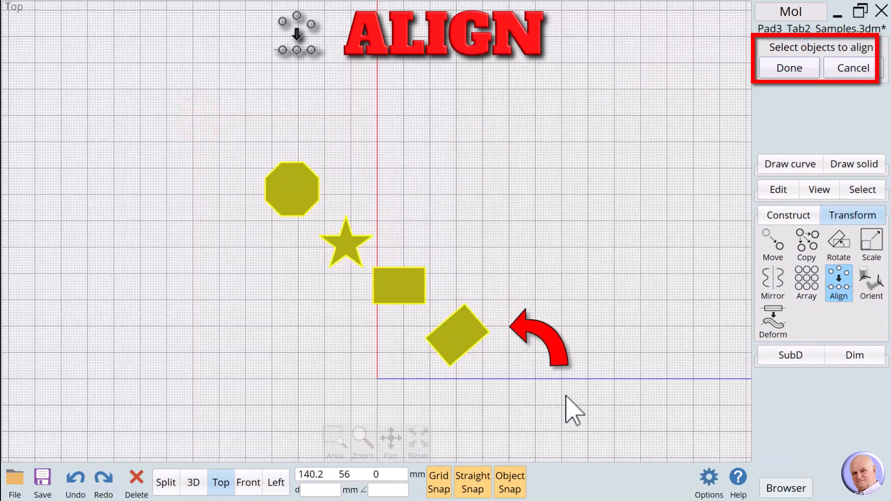
click(788, 69)
Step: Try the Horiz center, Top, Bottom, Vert center, Left and Right alignment options on the four shapes
click(784, 73)
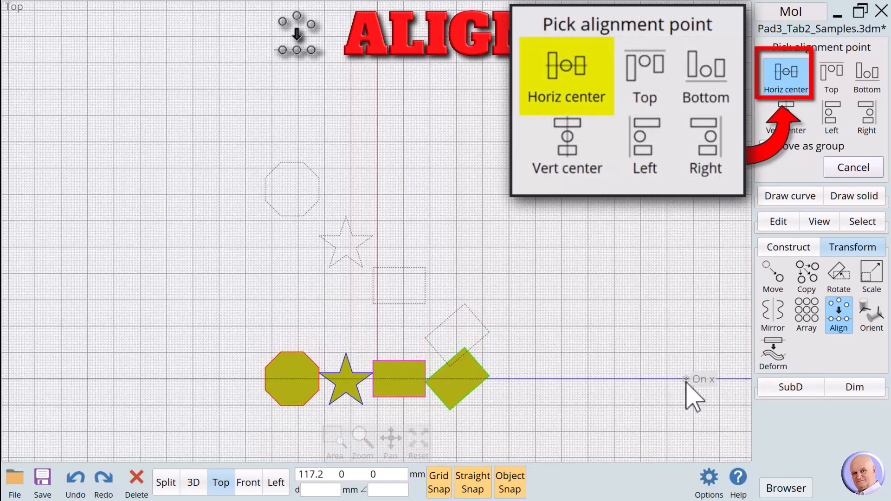
click(830, 74)
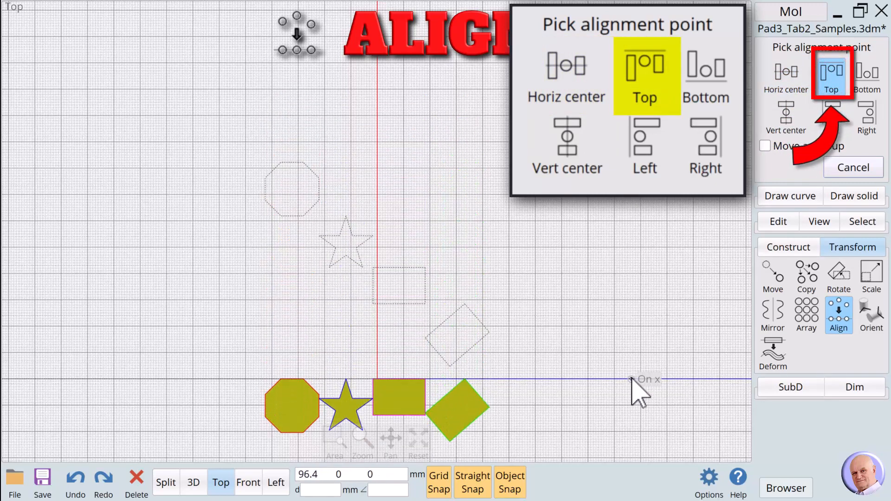
click(866, 73)
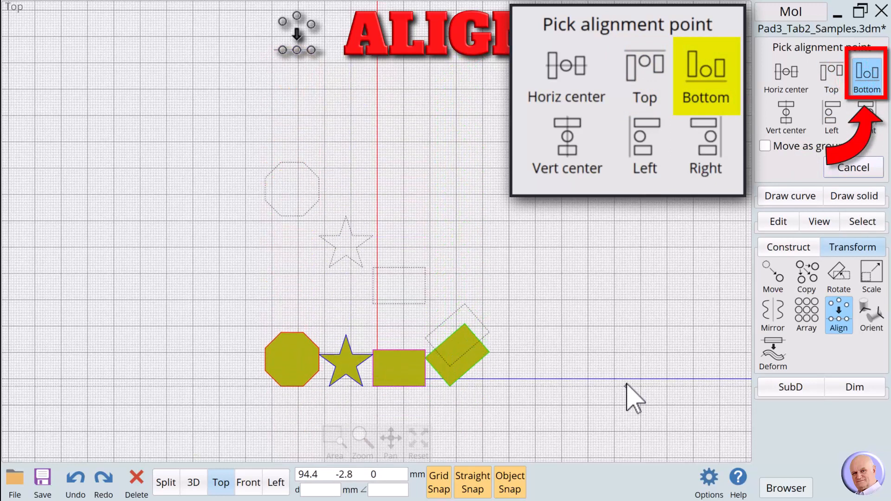
click(788, 126)
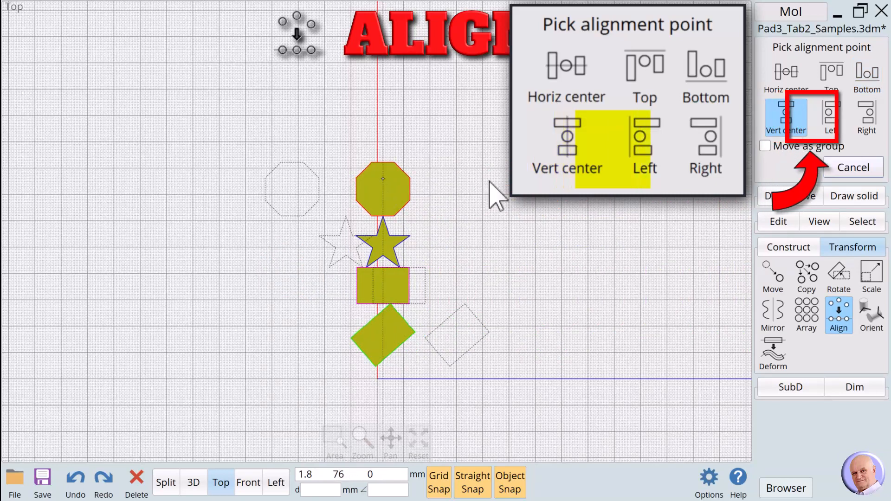
click(826, 118)
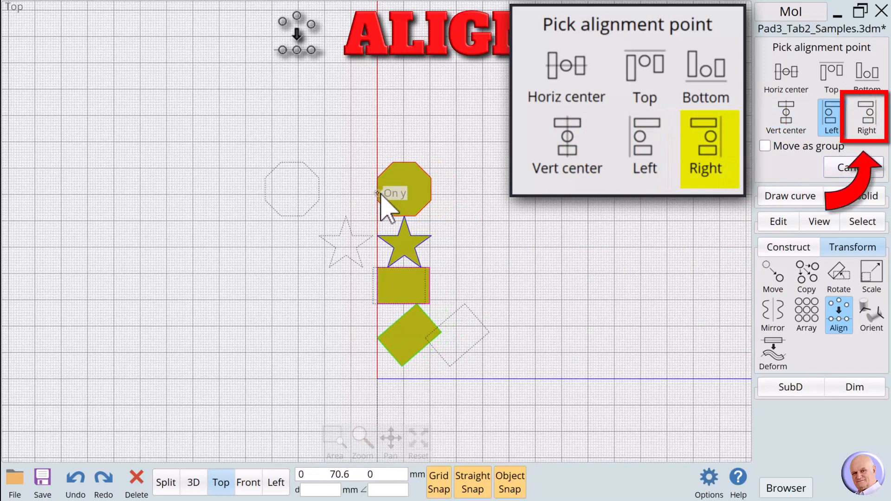
click(865, 119)
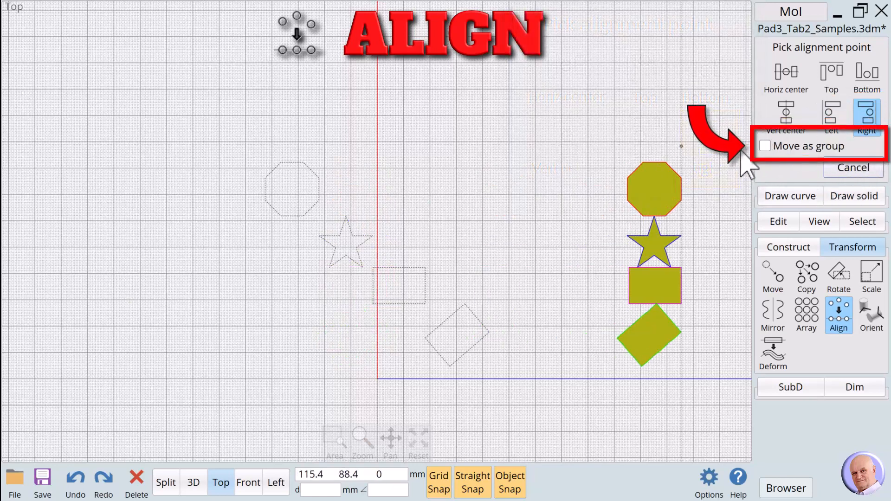
Step: Align the four shapes on the x axis by Horiz center, with Move as group enabled
click(765, 147)
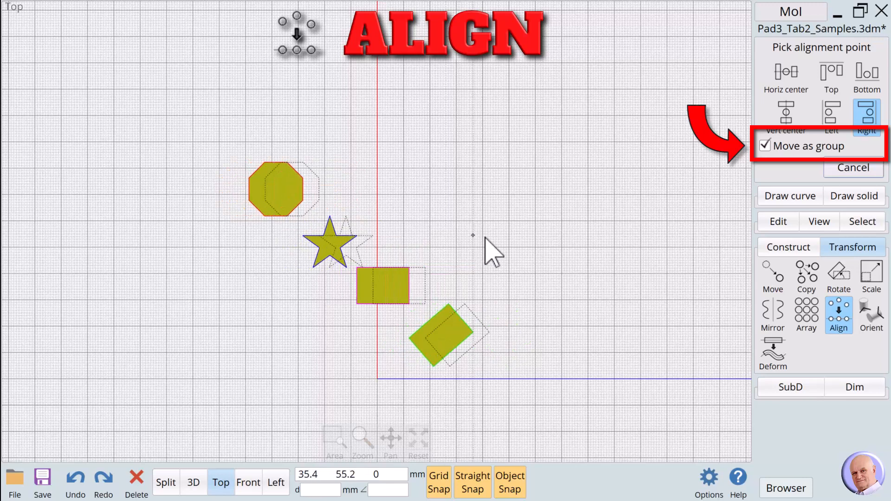
click(779, 77)
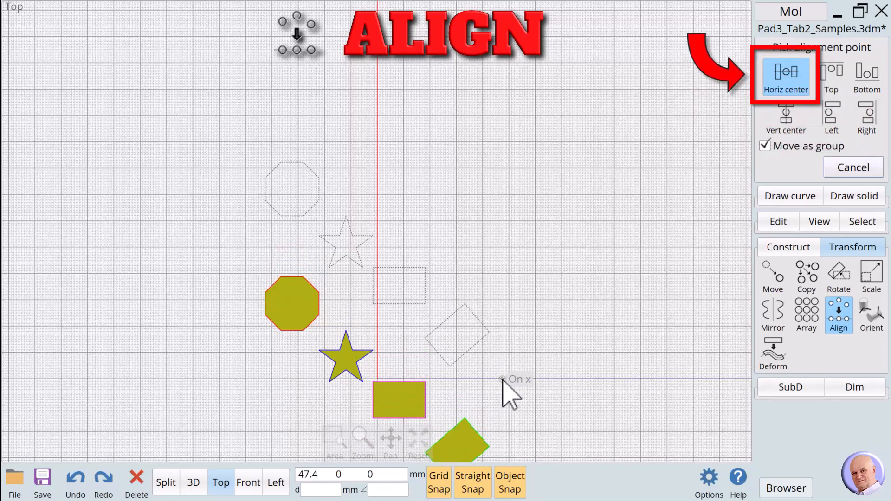
click(575, 378)
Step: Align the four shapes as a group on the y axis by Vert center and clear the selection
click(840, 309)
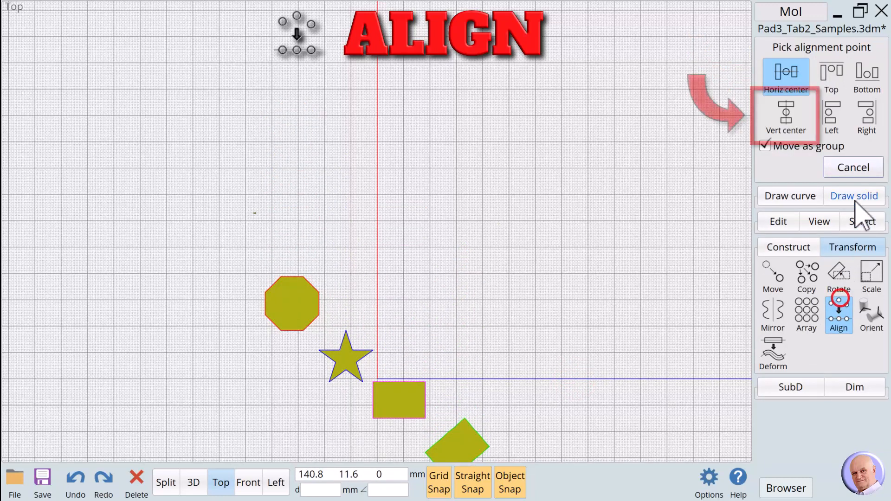
click(789, 122)
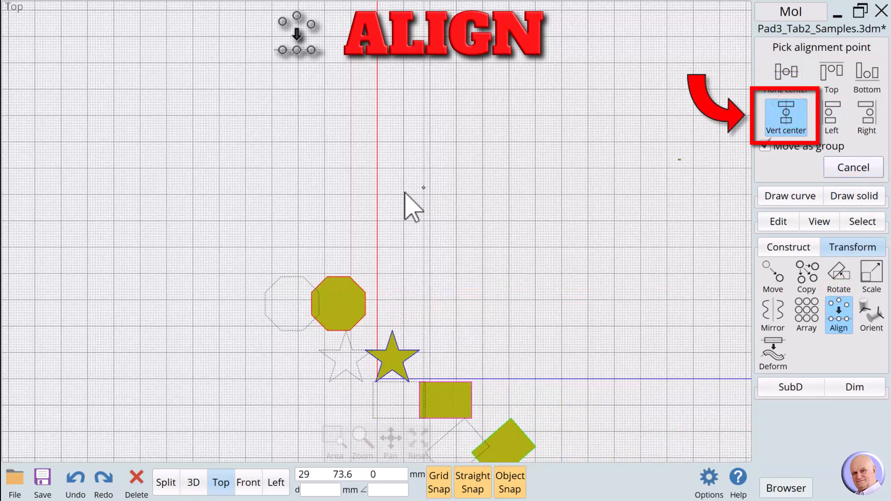
click(376, 198)
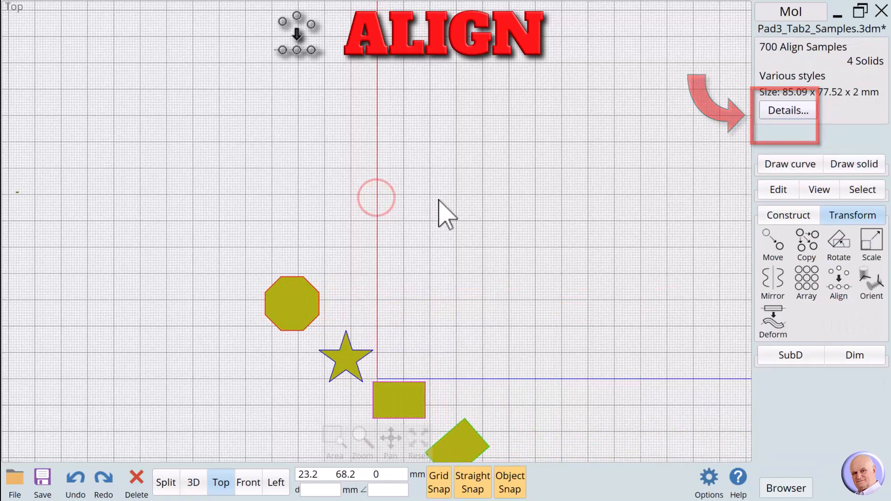
click(437, 199)
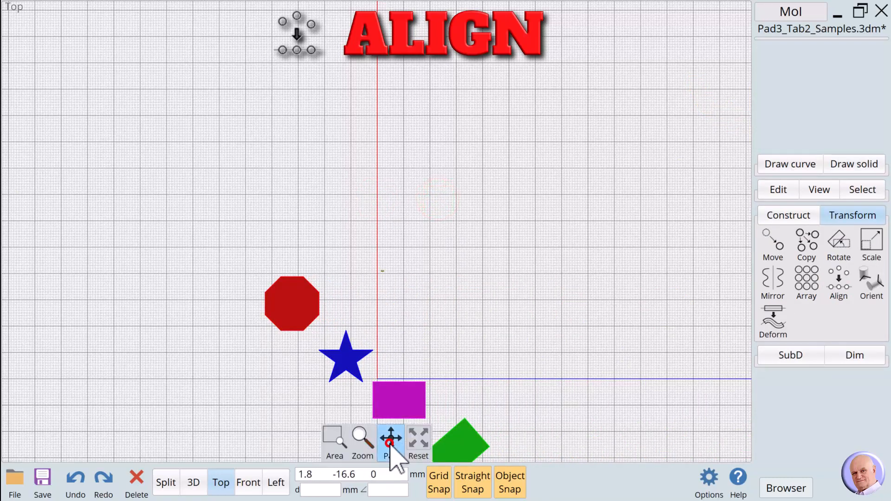
drag(390, 445, 392, 454)
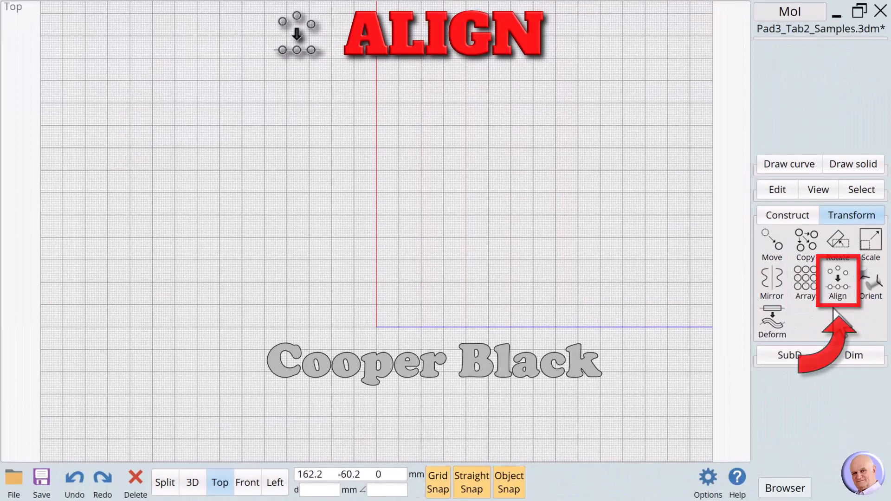
Step: Align the whole "Cooper Black" text as a group with its Bottom edge on the x axis
click(838, 281)
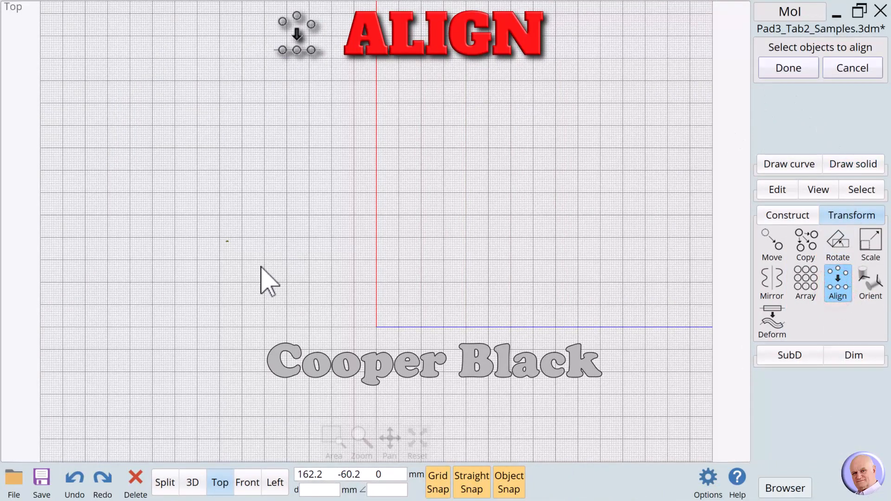
drag(529, 399, 659, 429)
click(781, 69)
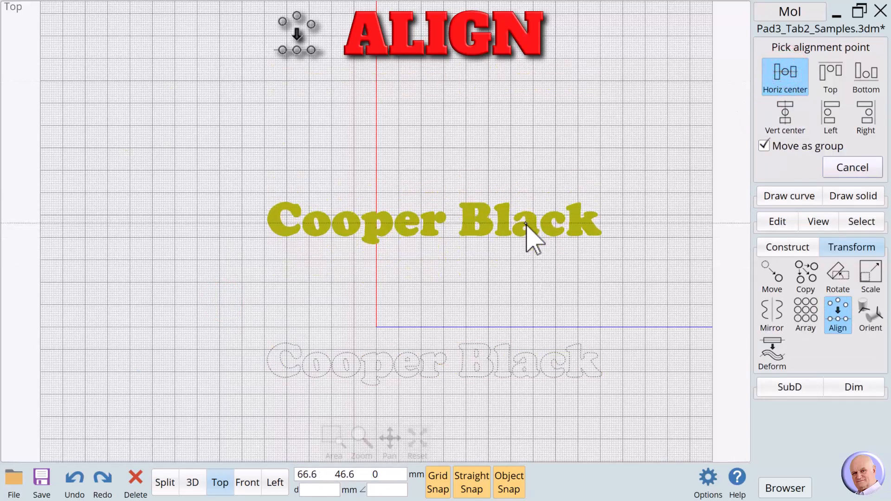
click(767, 124)
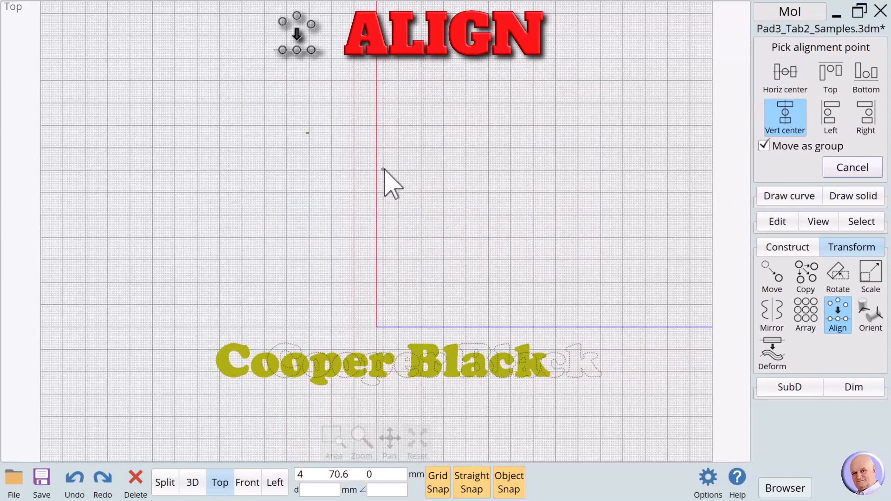
click(864, 73)
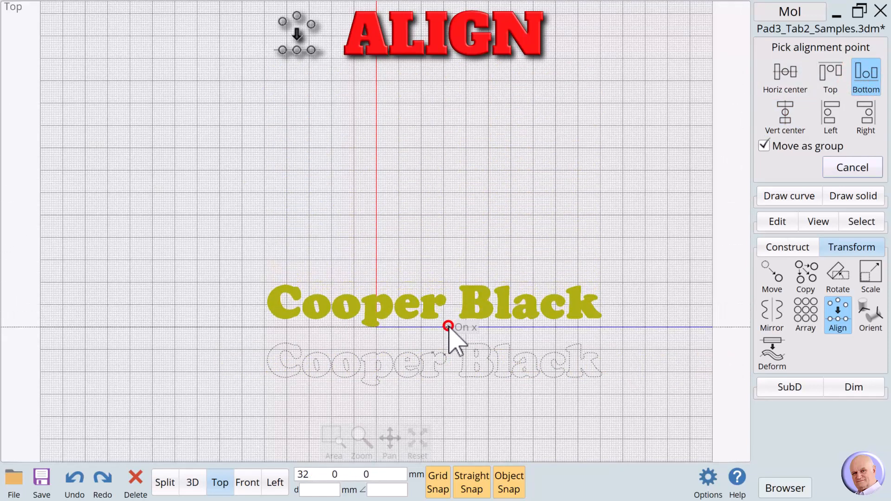
click(448, 326)
Step: Move the "Cooper Black" text straight down from the base of the letter r to the x axis
click(774, 242)
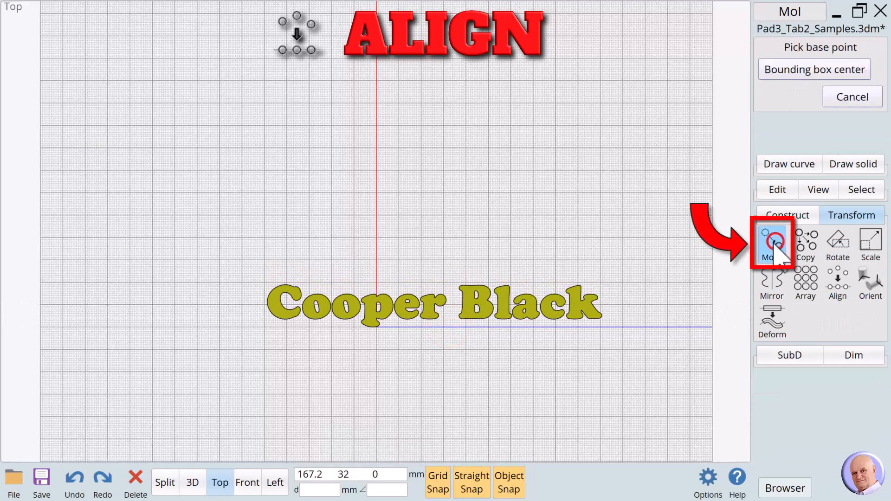
click(429, 320)
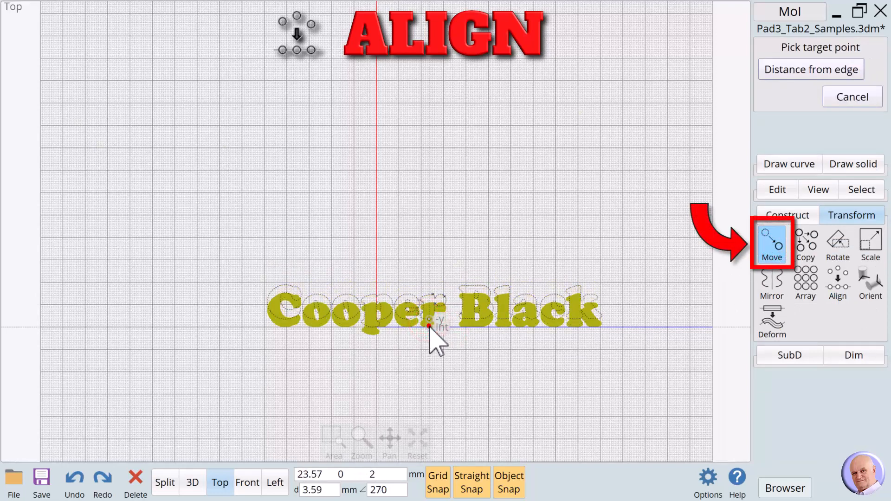
click(429, 327)
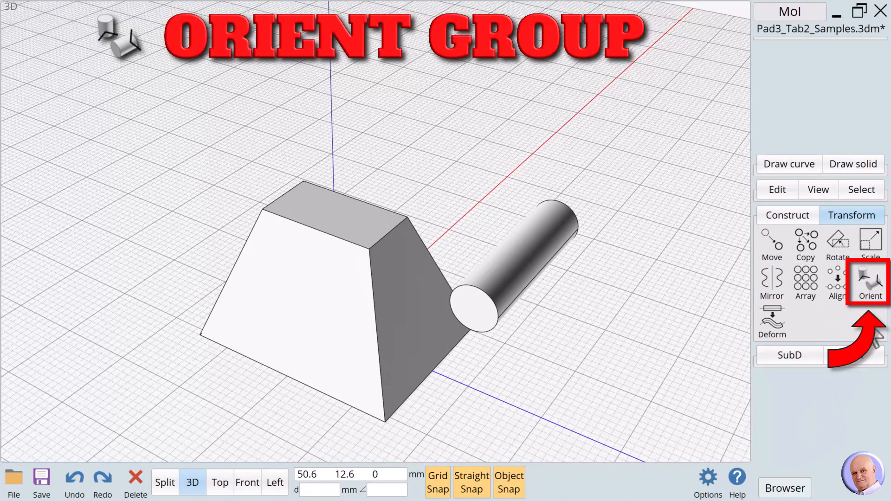
Step: Orient the cylinder from the centre of its near end cap onto the centre of the block's dark sloping face, aligned to objects without copies
click(872, 282)
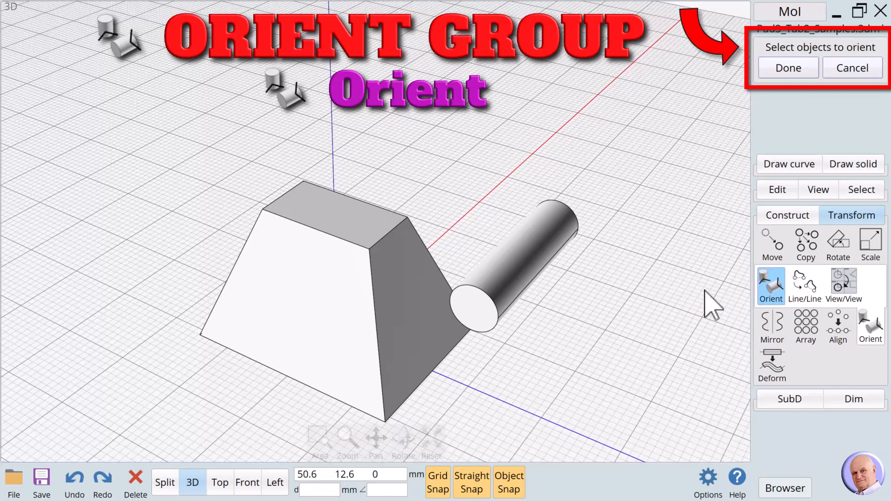
click(511, 265)
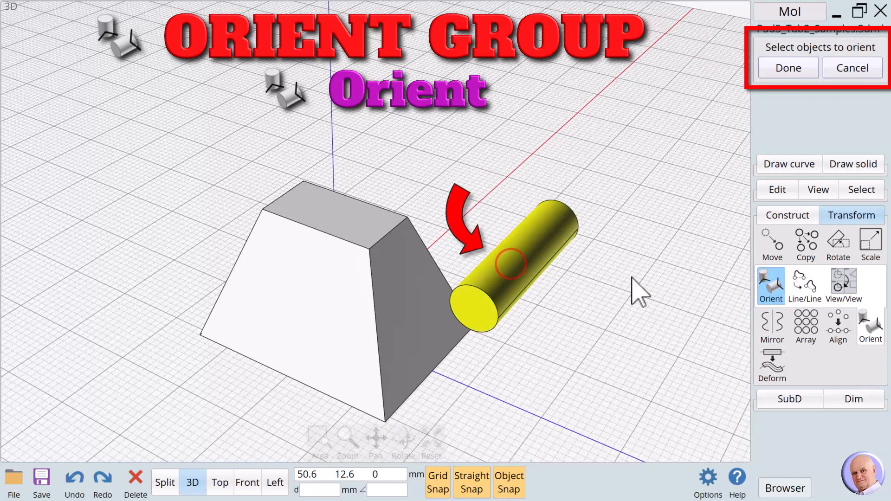
click(778, 67)
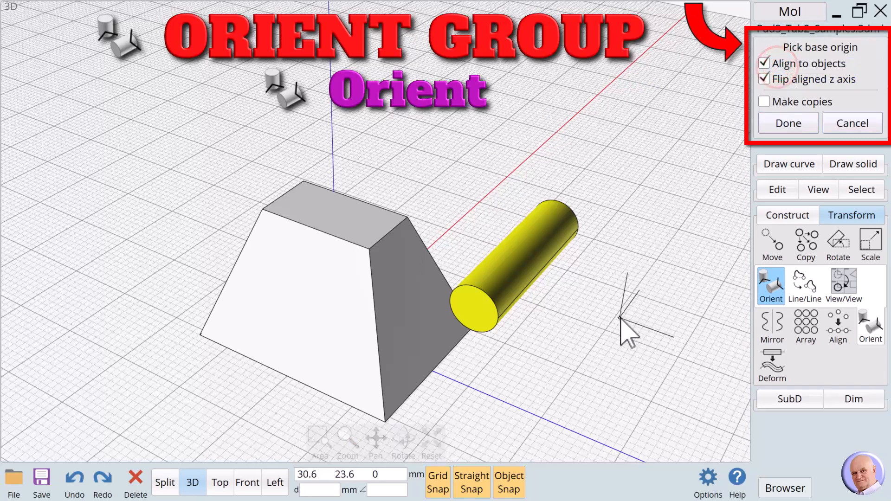
click(476, 312)
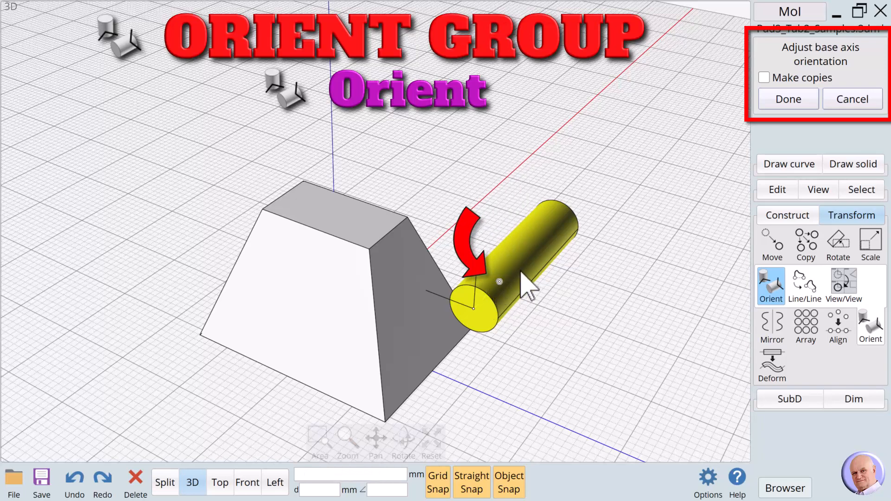
click(790, 99)
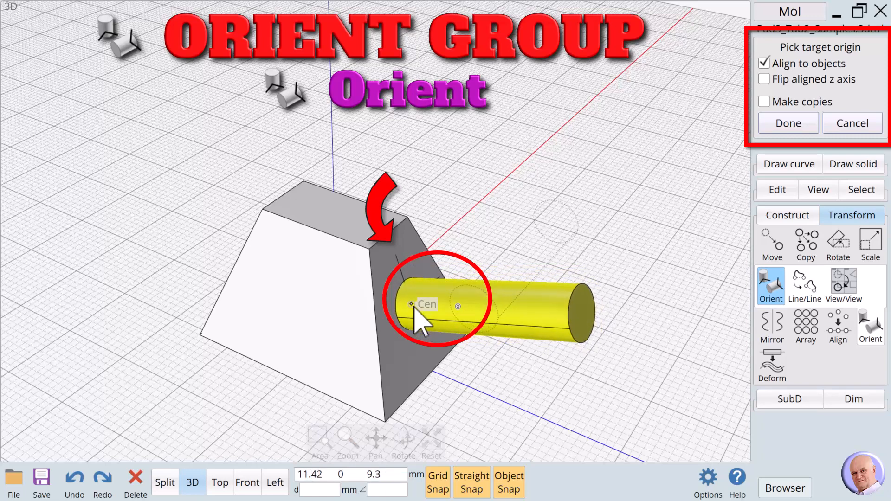
click(414, 307)
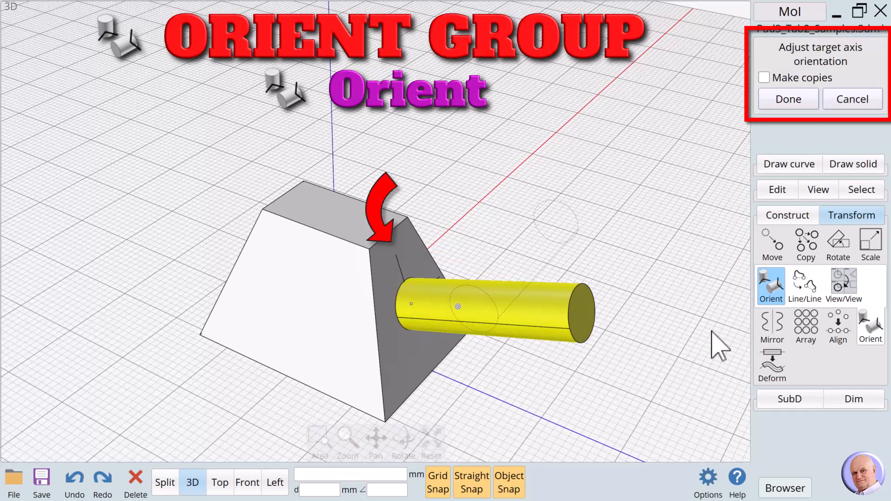
click(788, 103)
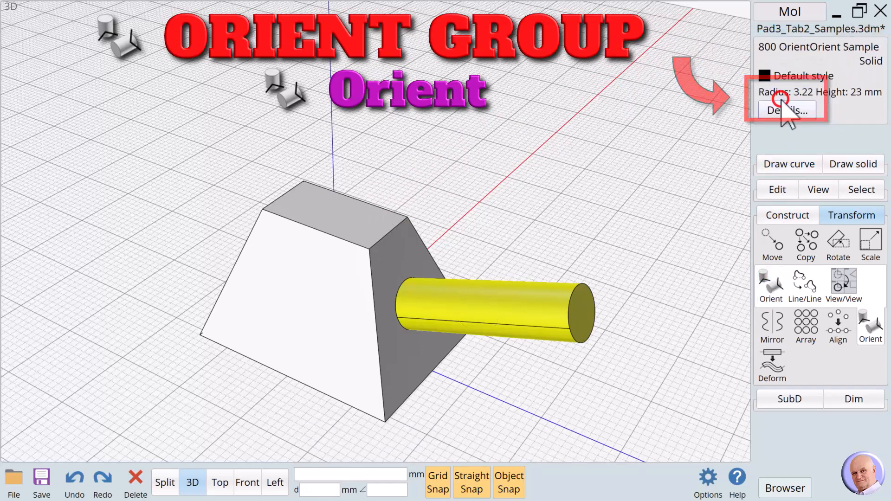
click(670, 267)
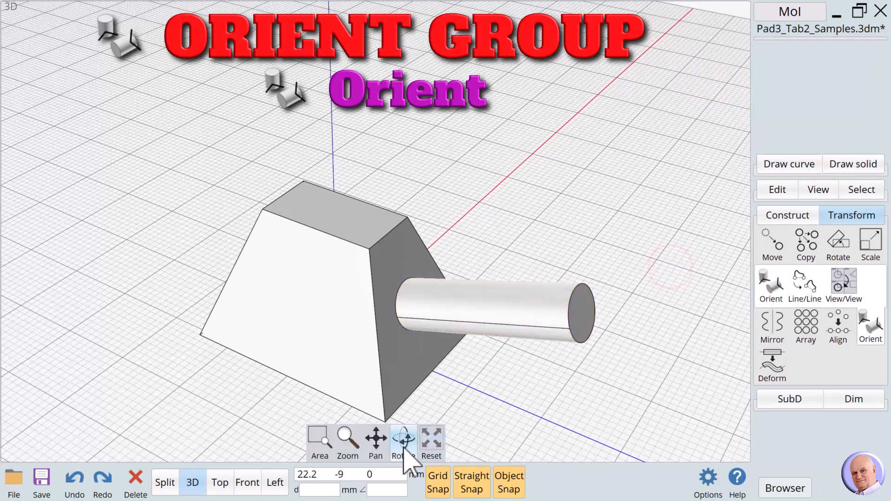
mouse_move(404, 440)
mouse_down()
mouse_move(393, 453)
mouse_move(403, 460)
mouse_move(402, 438)
mouse_up()
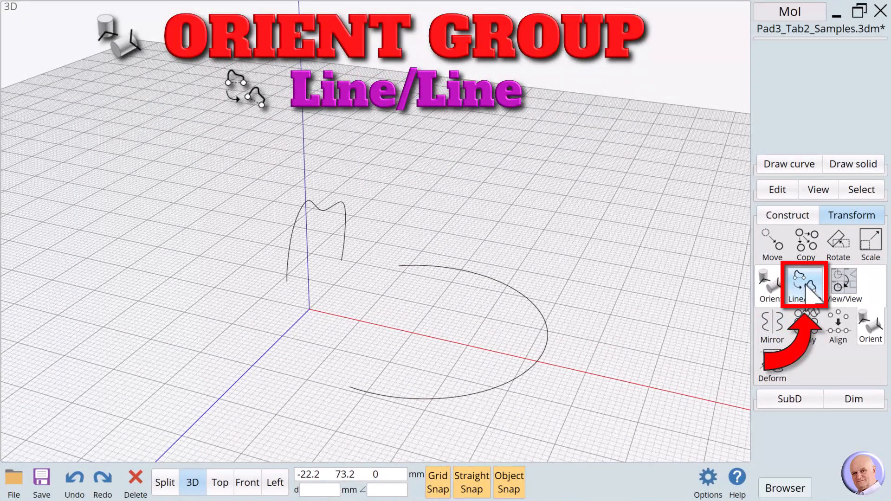
Step: Orient the M-shaped curve with Line/Line and Uniform scaling so its two ends meet the open arc's ends, without making copies
click(806, 286)
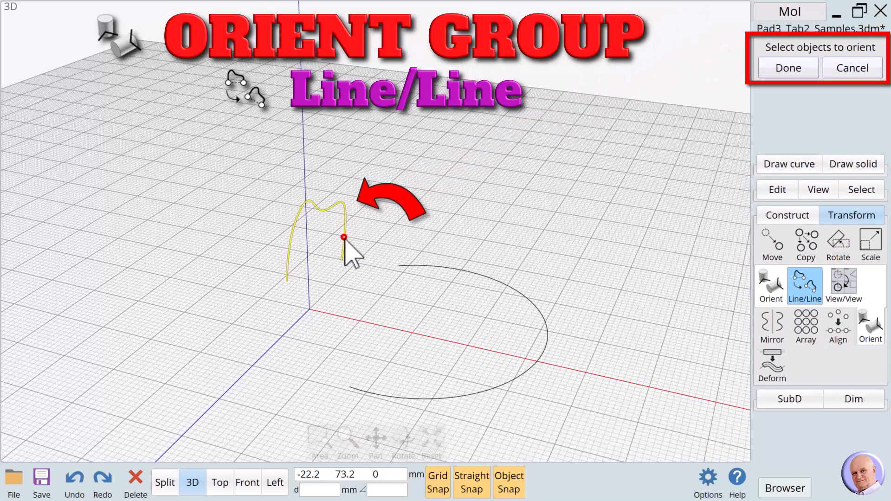
click(782, 71)
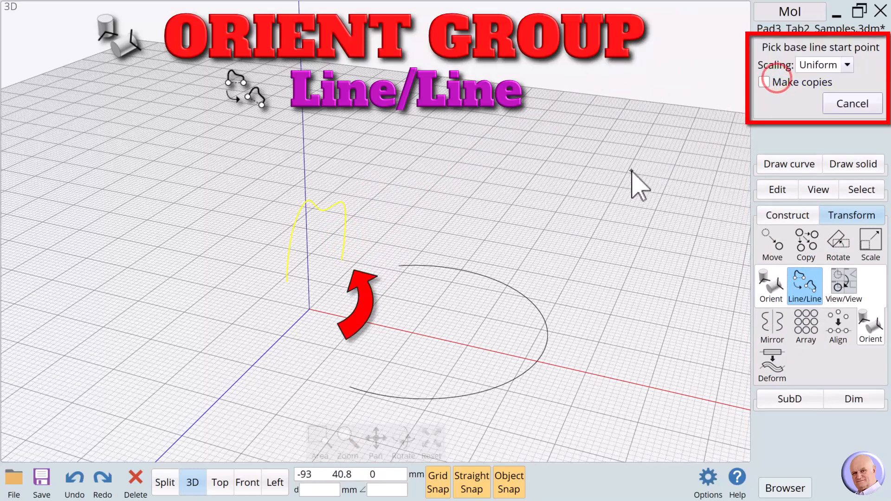
click(342, 261)
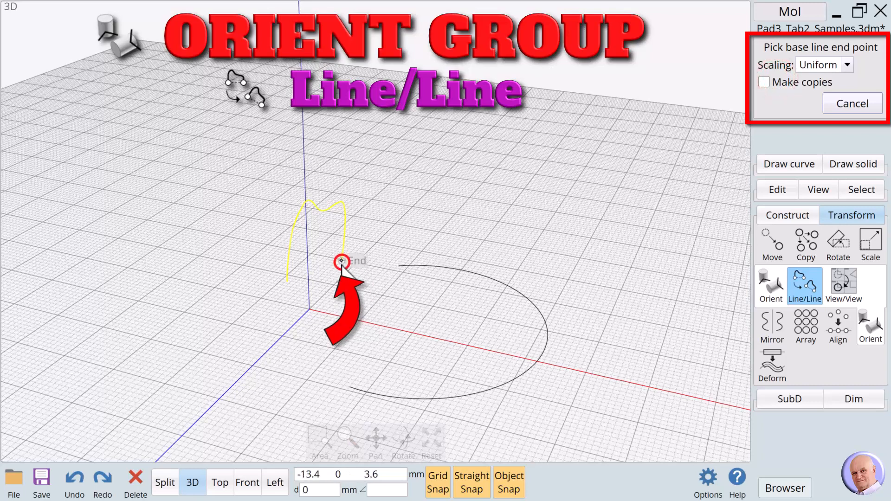
click(288, 284)
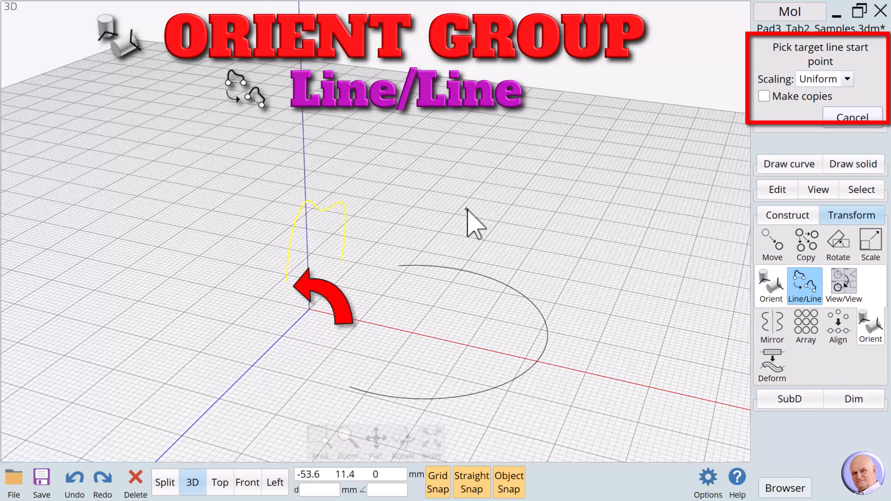
click(402, 268)
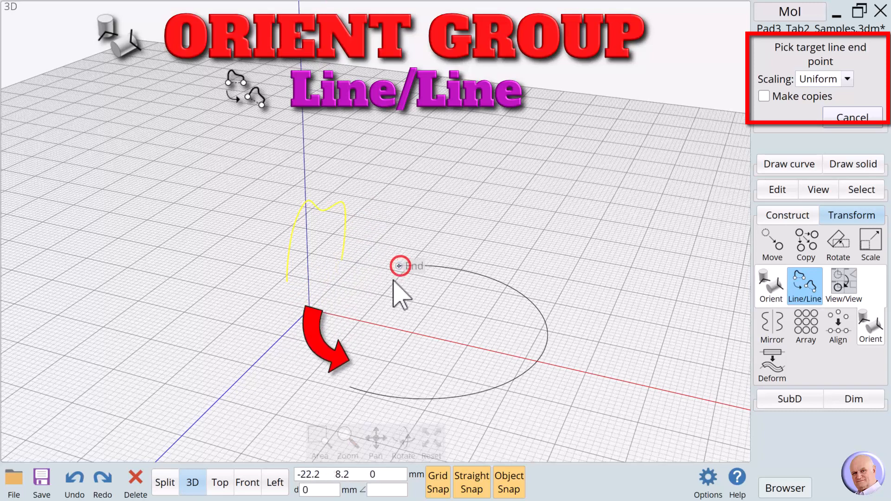
click(349, 386)
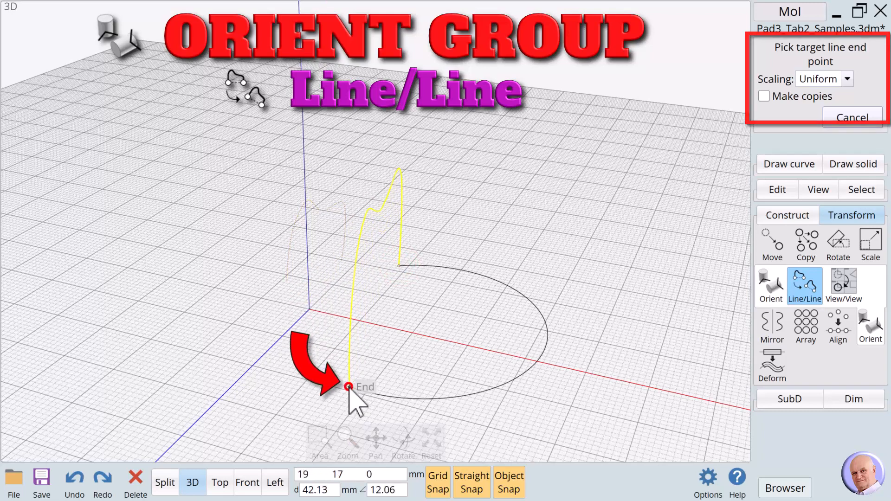
click(593, 367)
drag(403, 439, 402, 446)
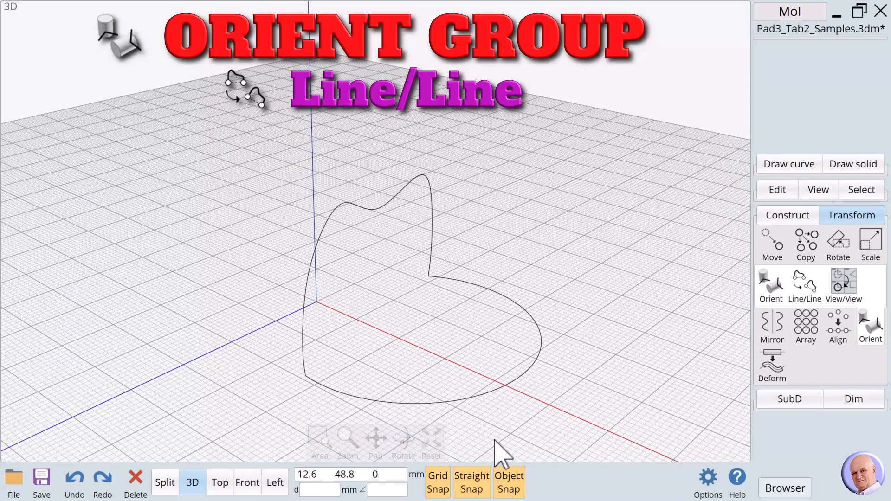